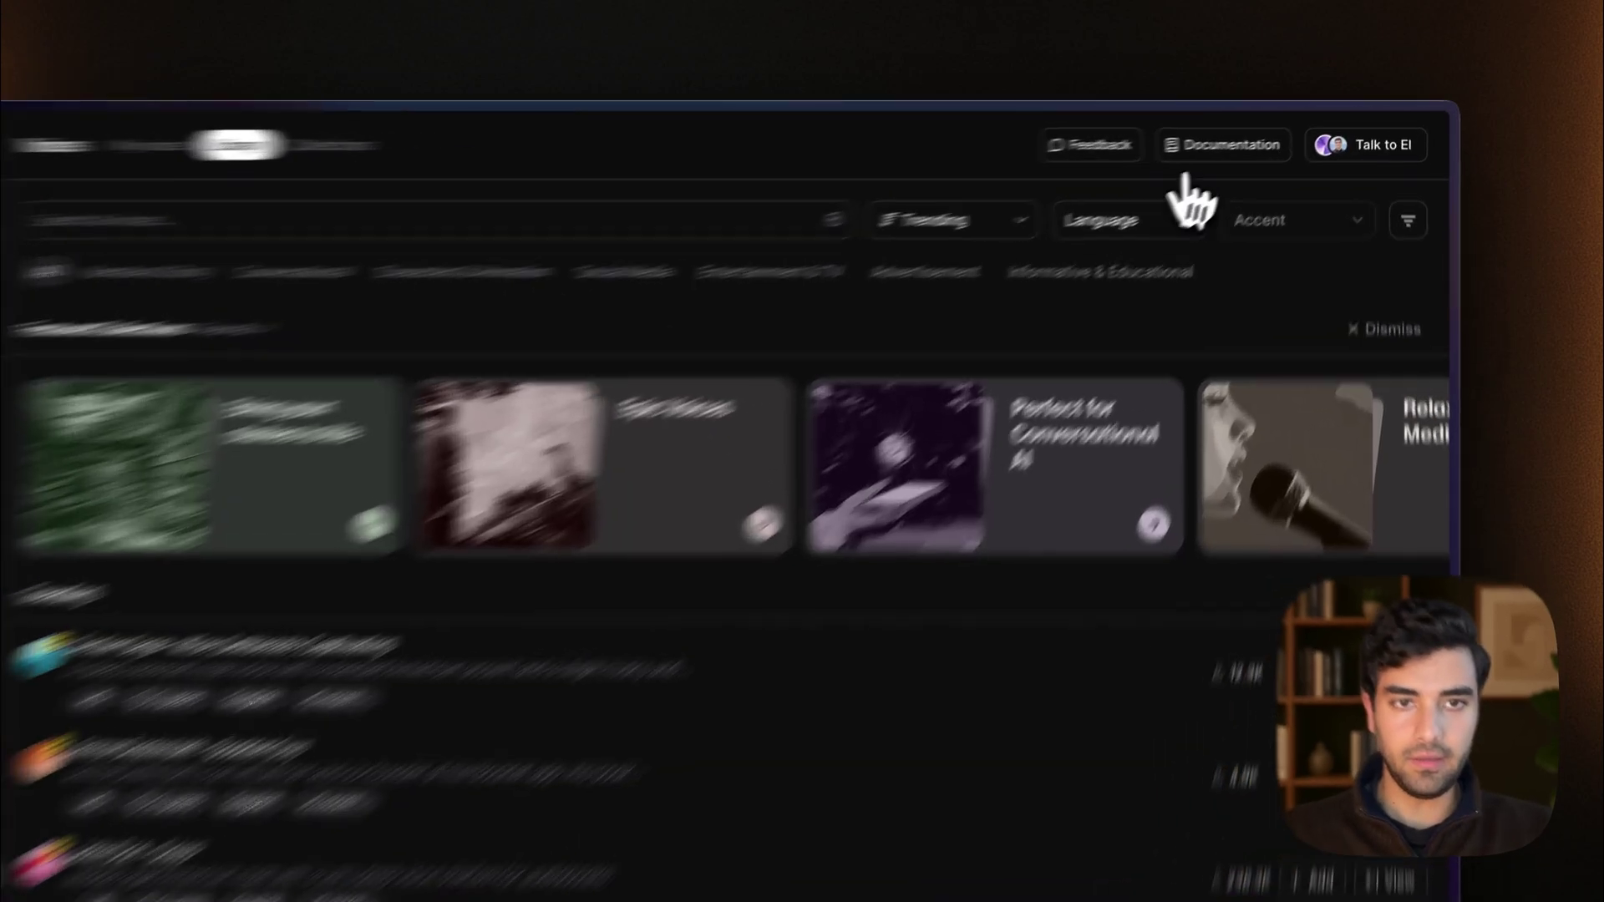
Step: Filter the ElevenLabs voice library to English, American accent, Conversational category
left_click(1169, 202)
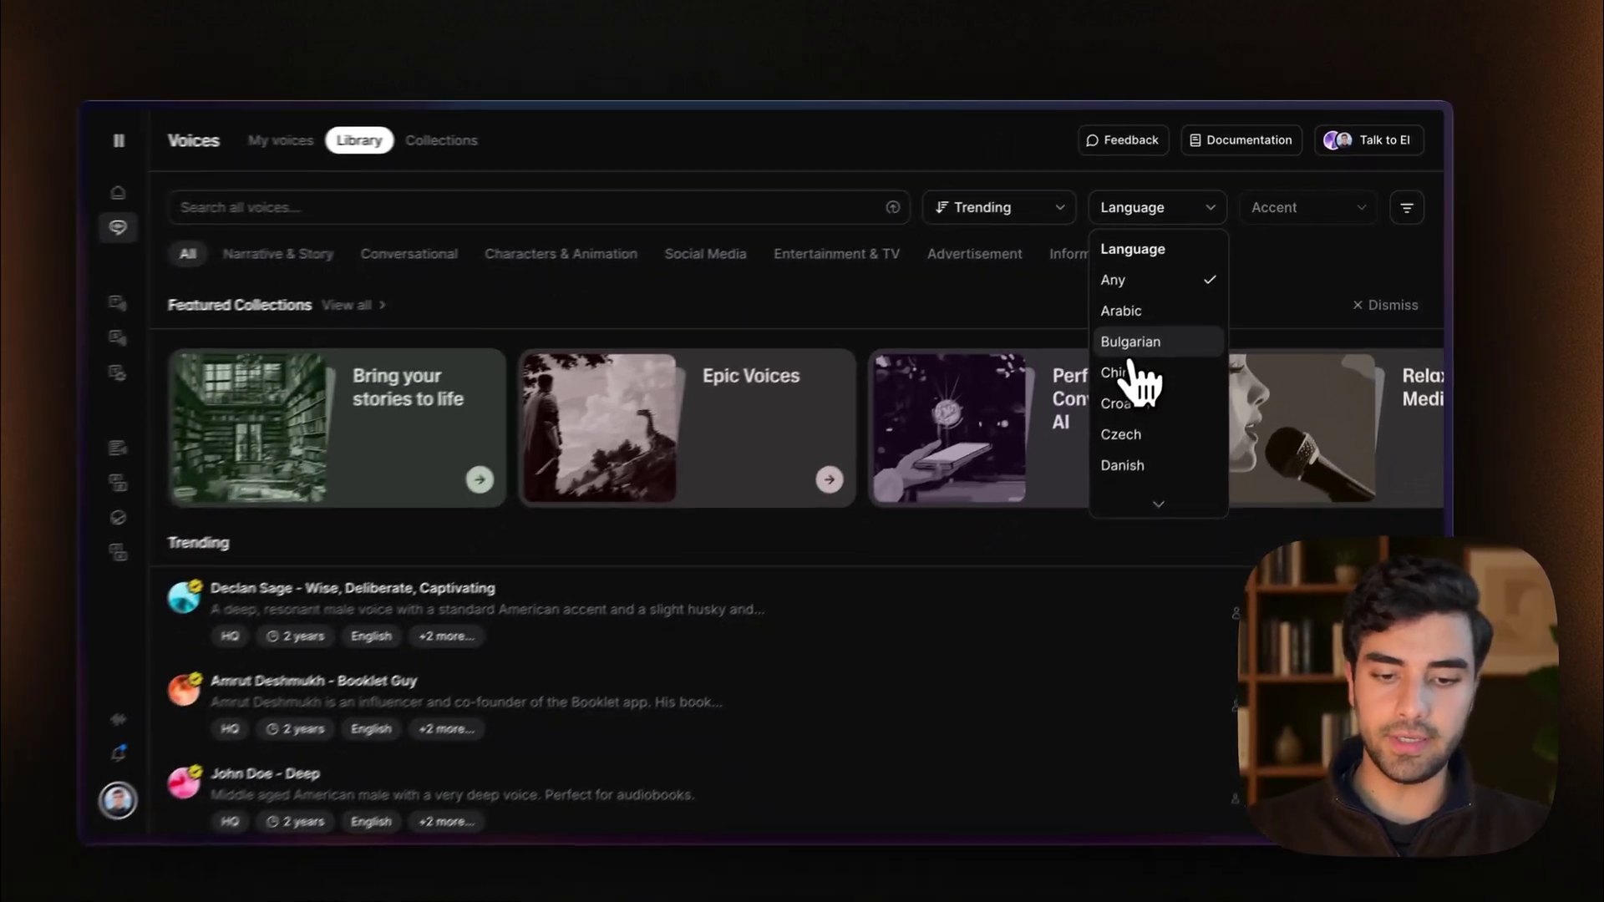
scroll(1152, 359, "down", 2)
left_click(1140, 372)
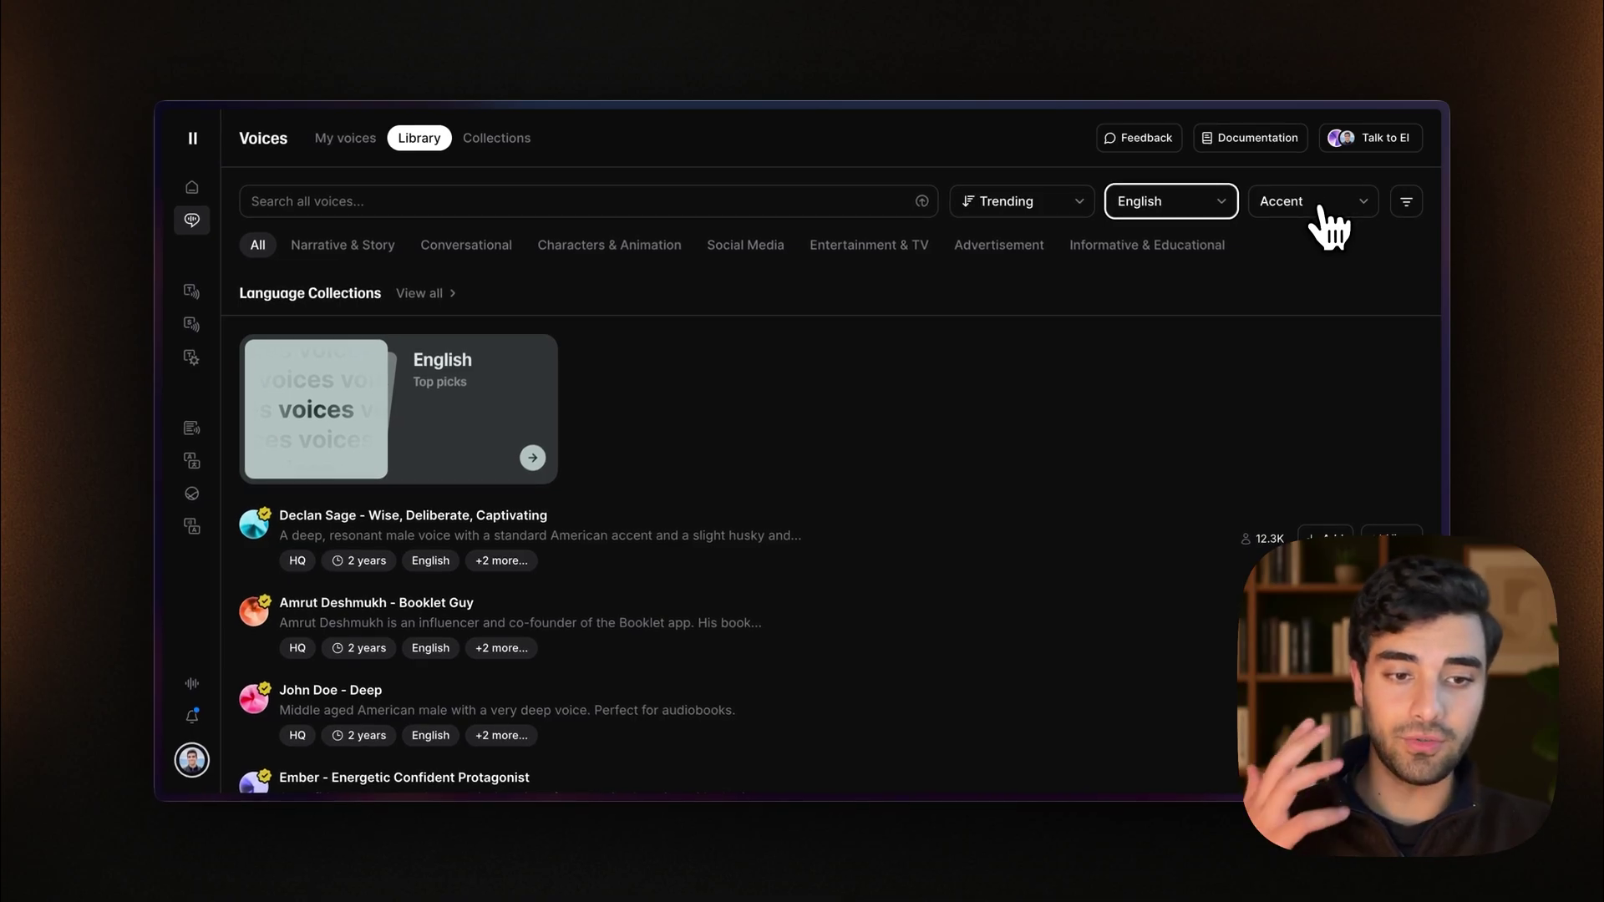
left_click(1321, 209)
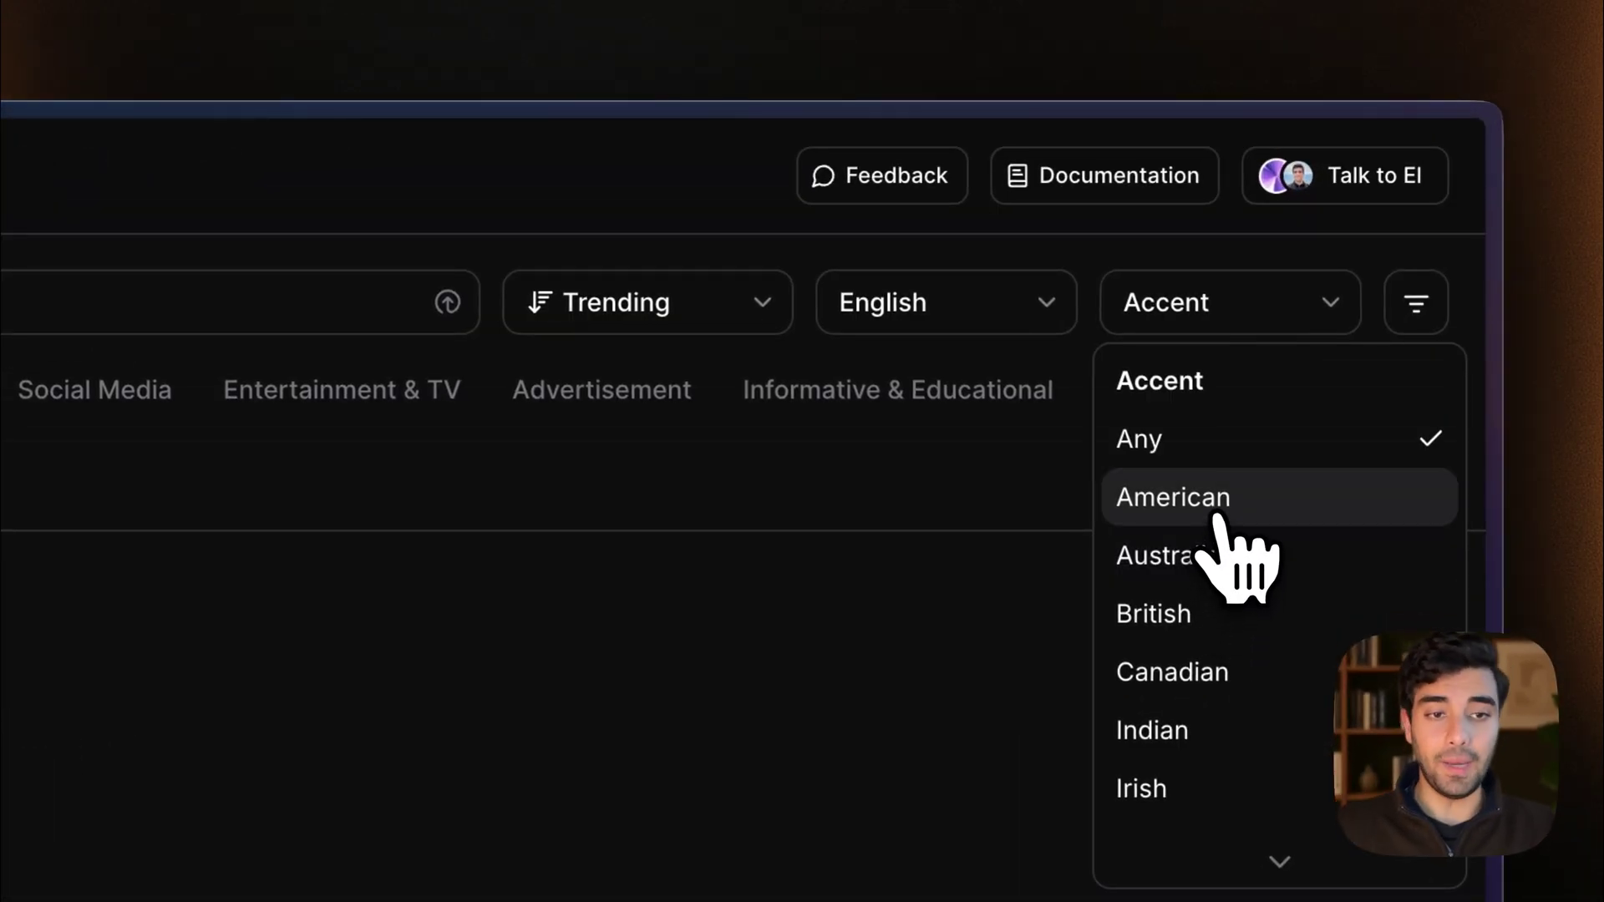
left_click(1217, 518)
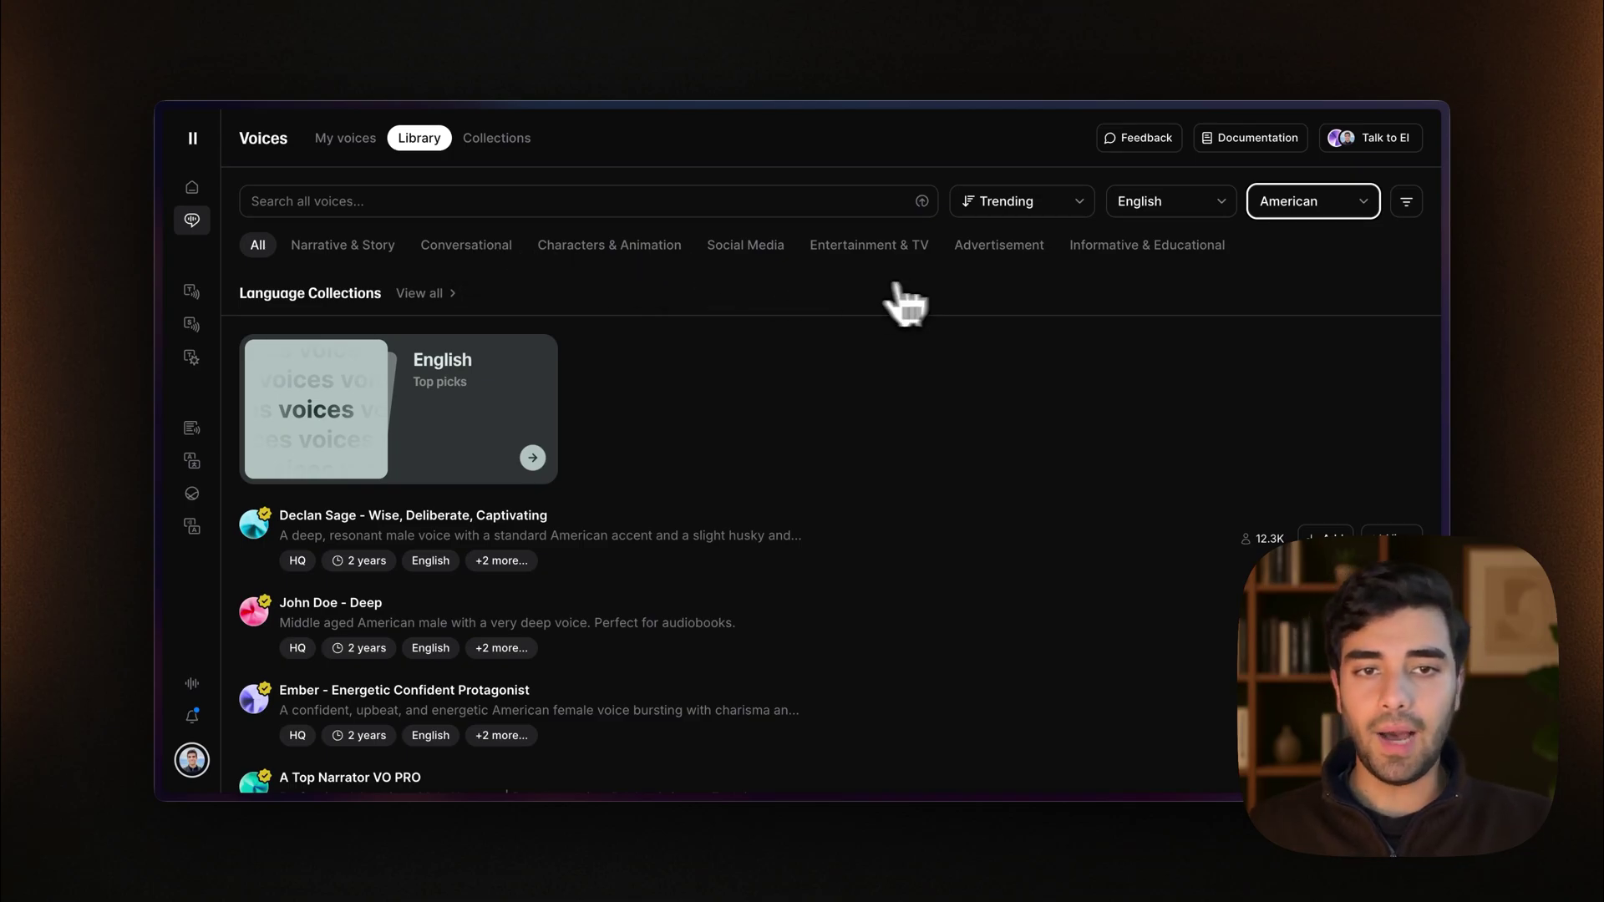
left_click(501, 246)
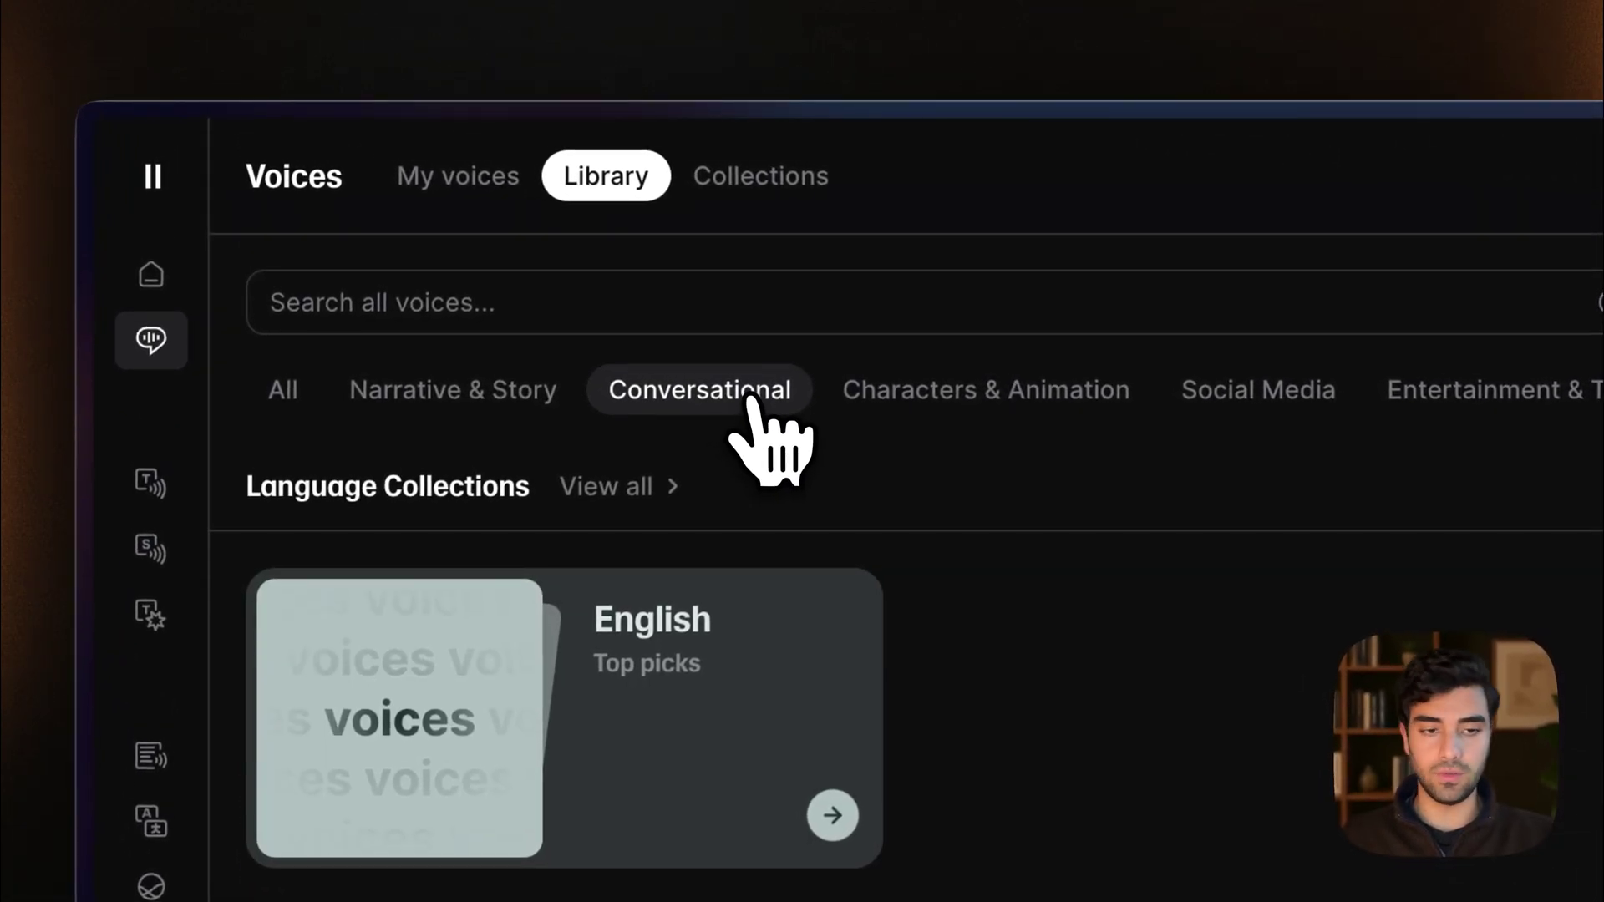
Step: Preview the Alexandra, Hope and Ivanna voices, then scroll back up to Alexandra
scroll(991, 541, "down", 2)
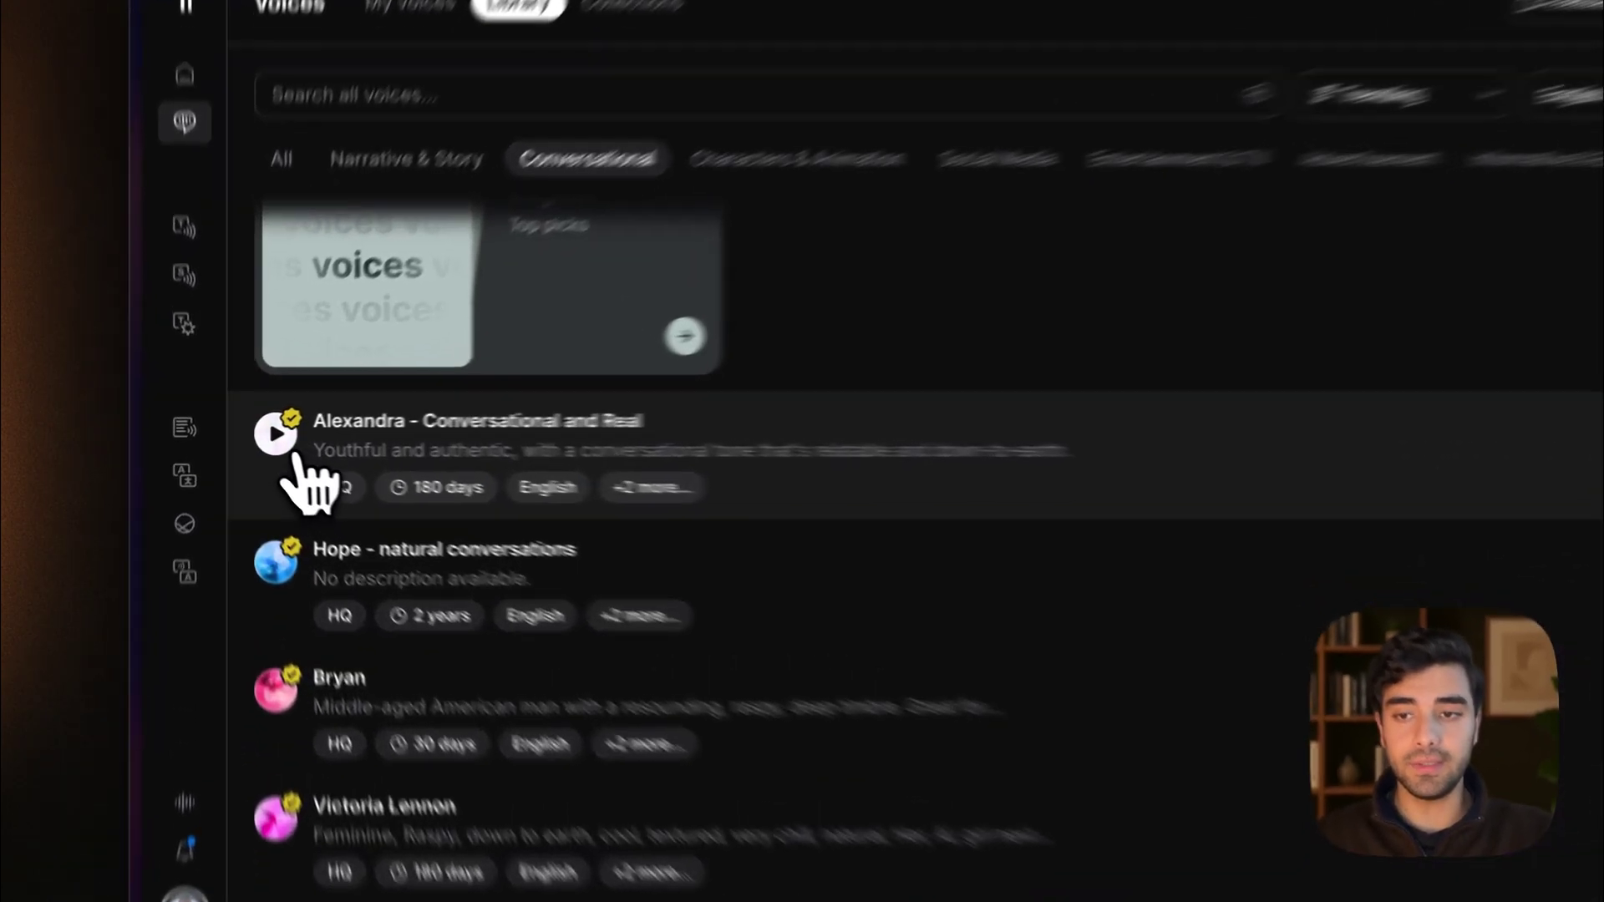
left_click(254, 433)
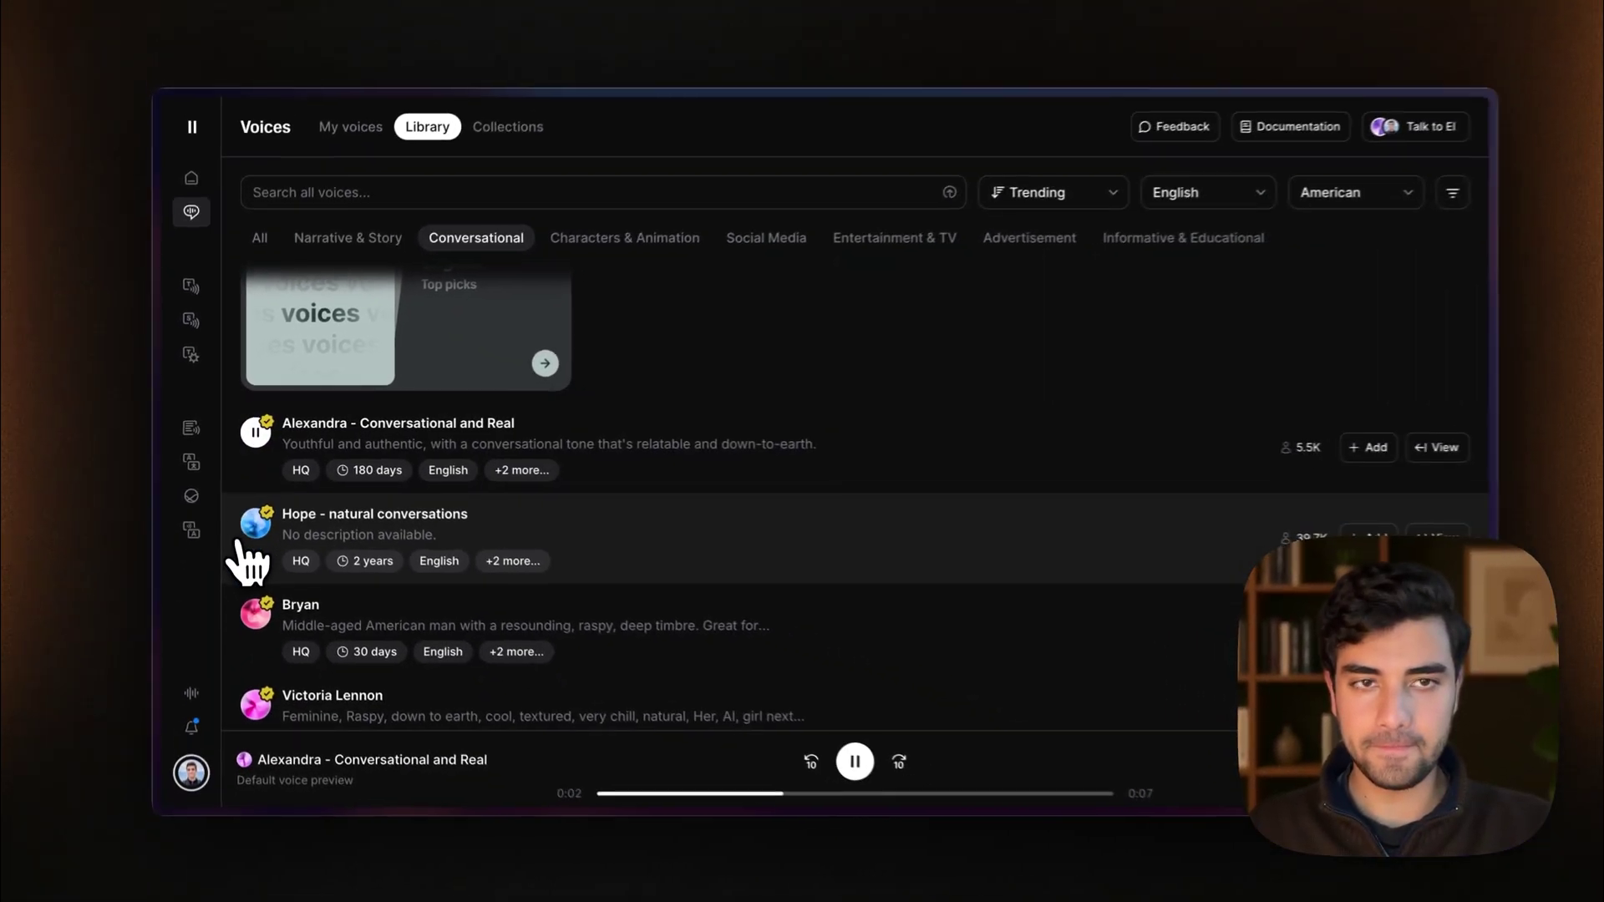
left_click(253, 521)
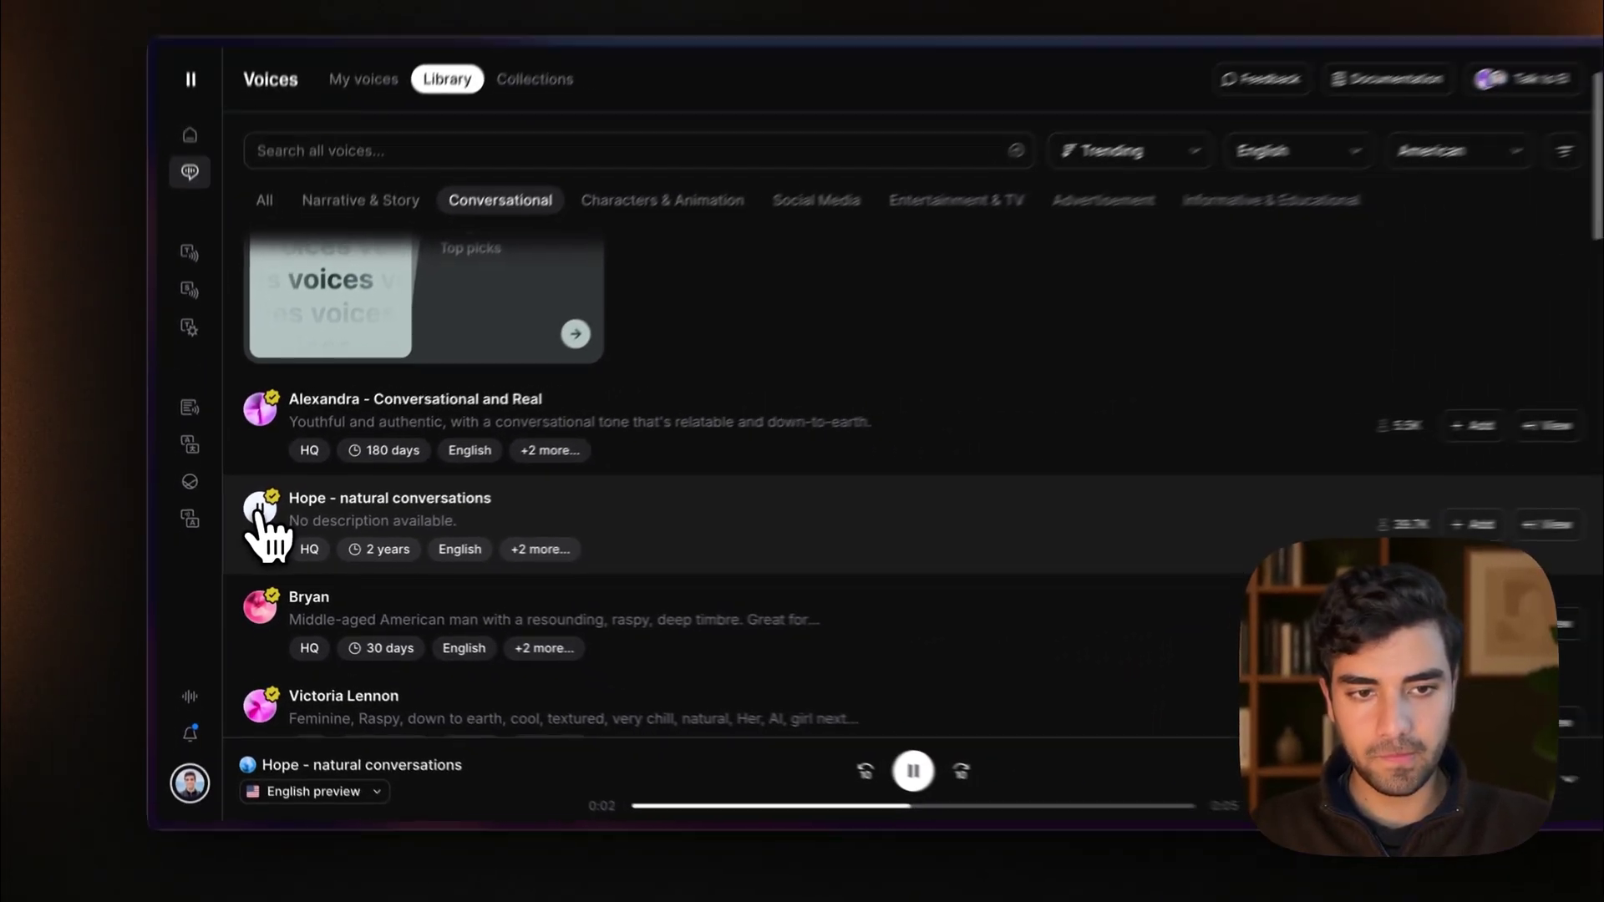
scroll(297, 458, "down", 2)
scroll(255, 532, "down", 1)
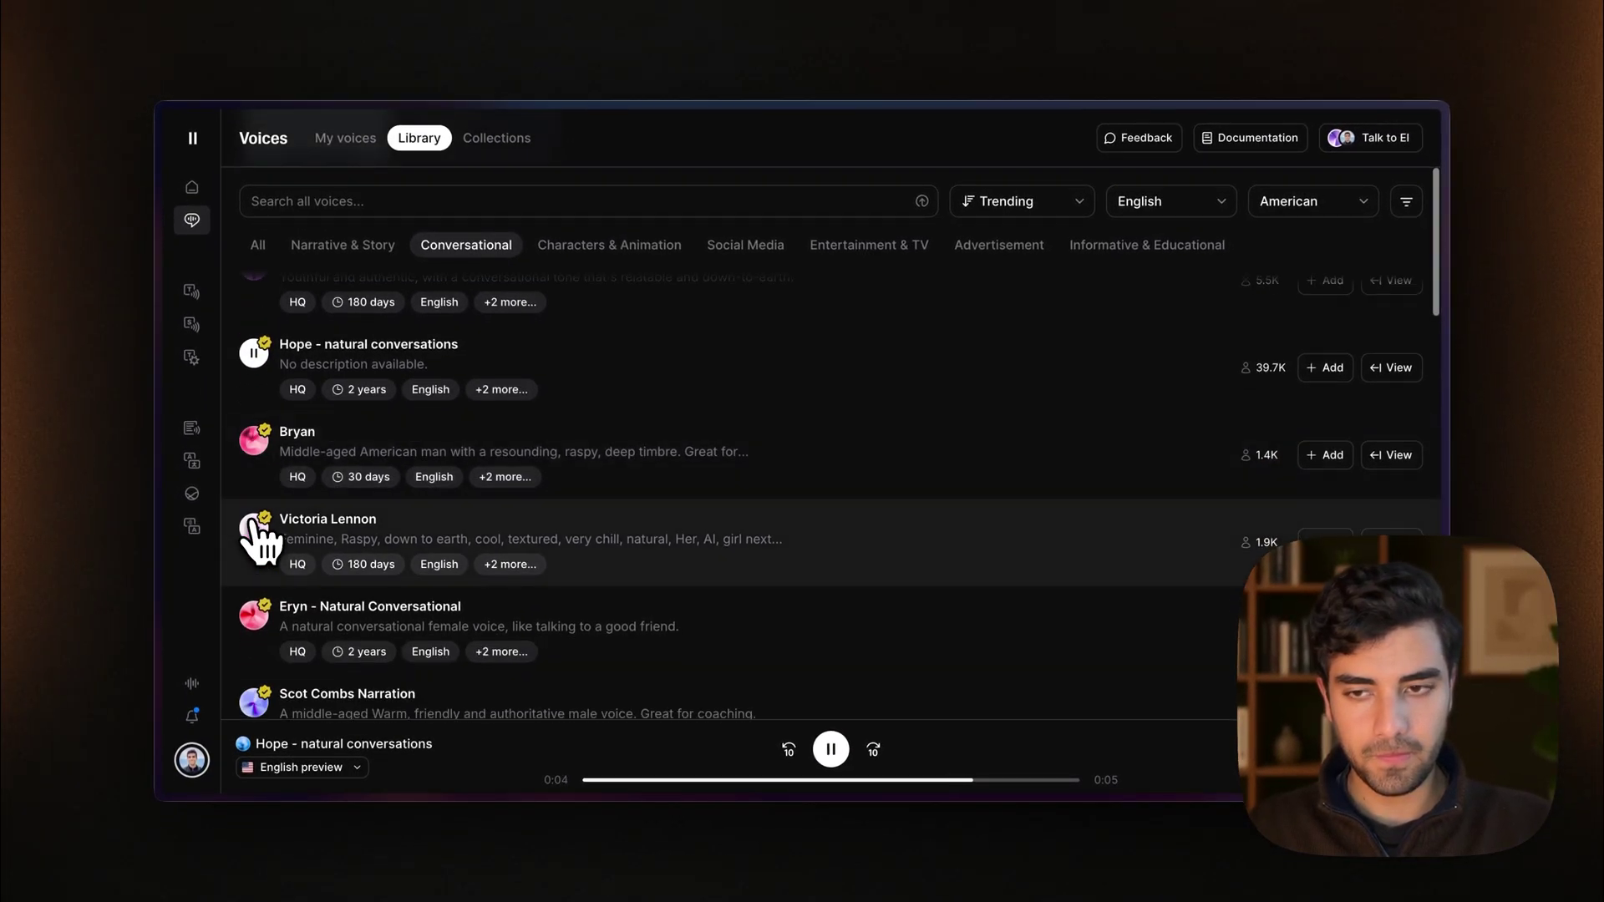
scroll(250, 526, "down", 2)
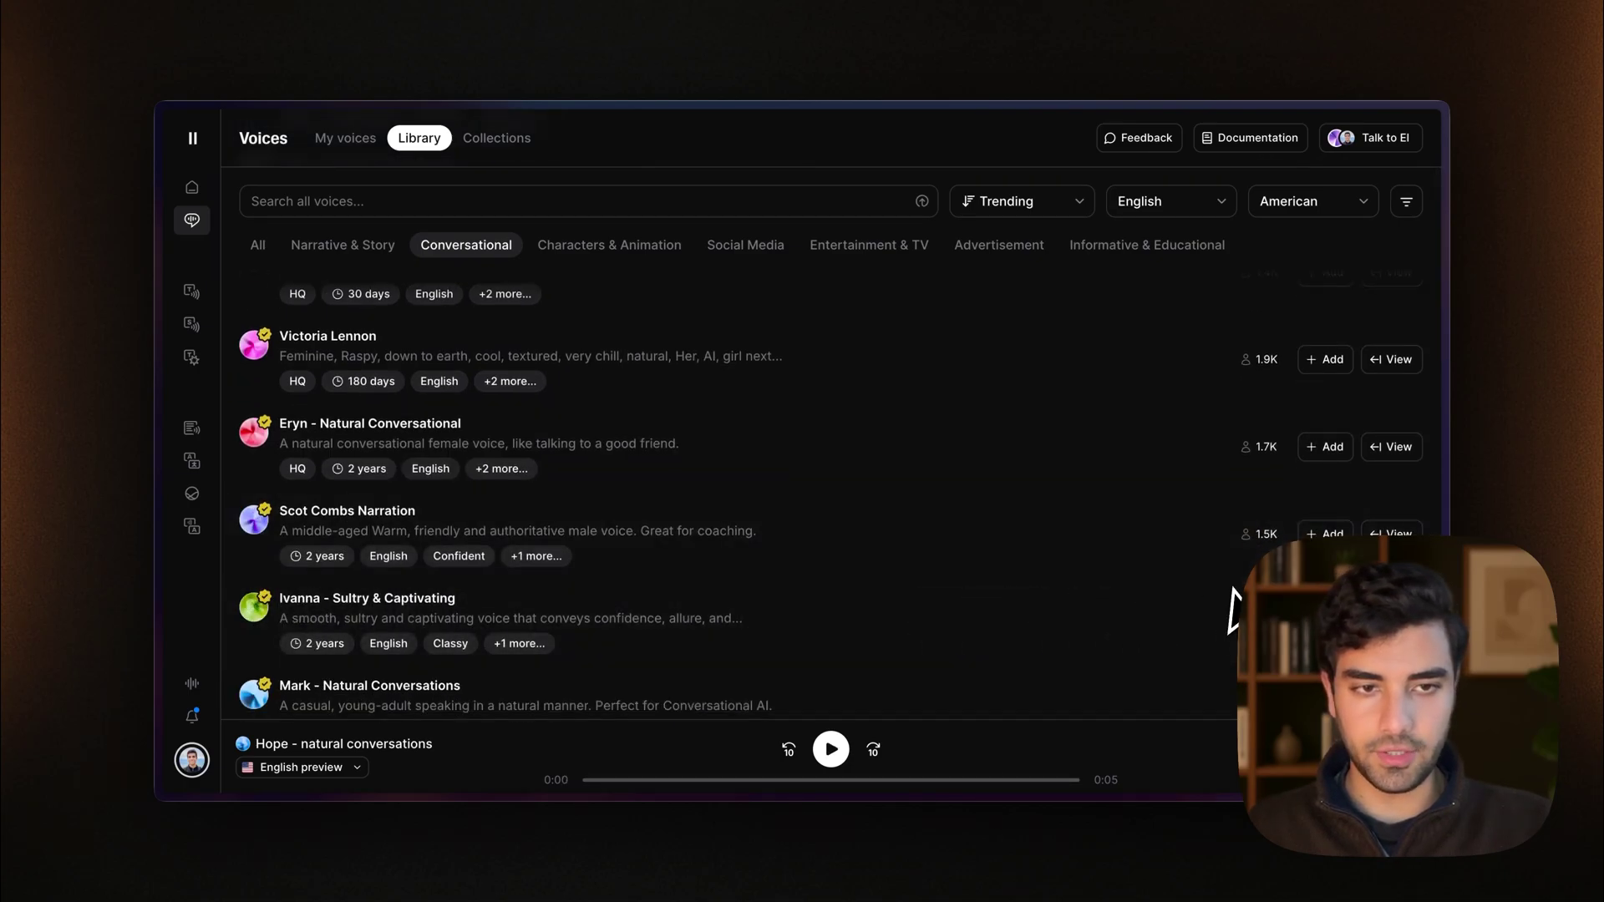
scroll(1055, 551, "up", 2)
scroll(1059, 565, "up", 1)
scroll(1056, 563, "down", 2)
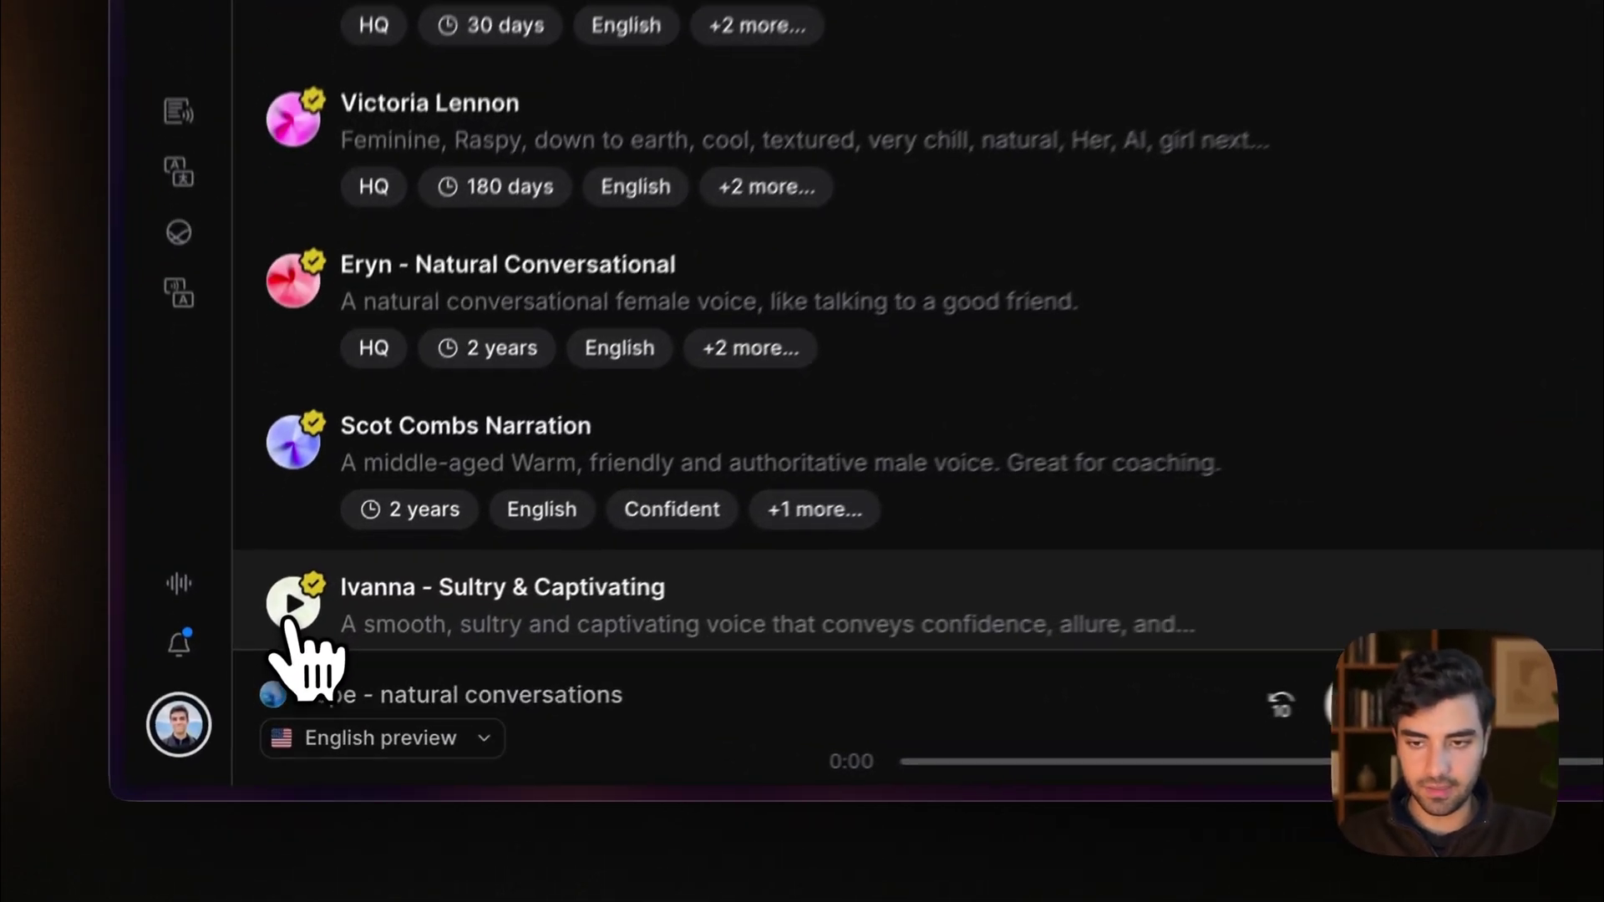
left_click(257, 698)
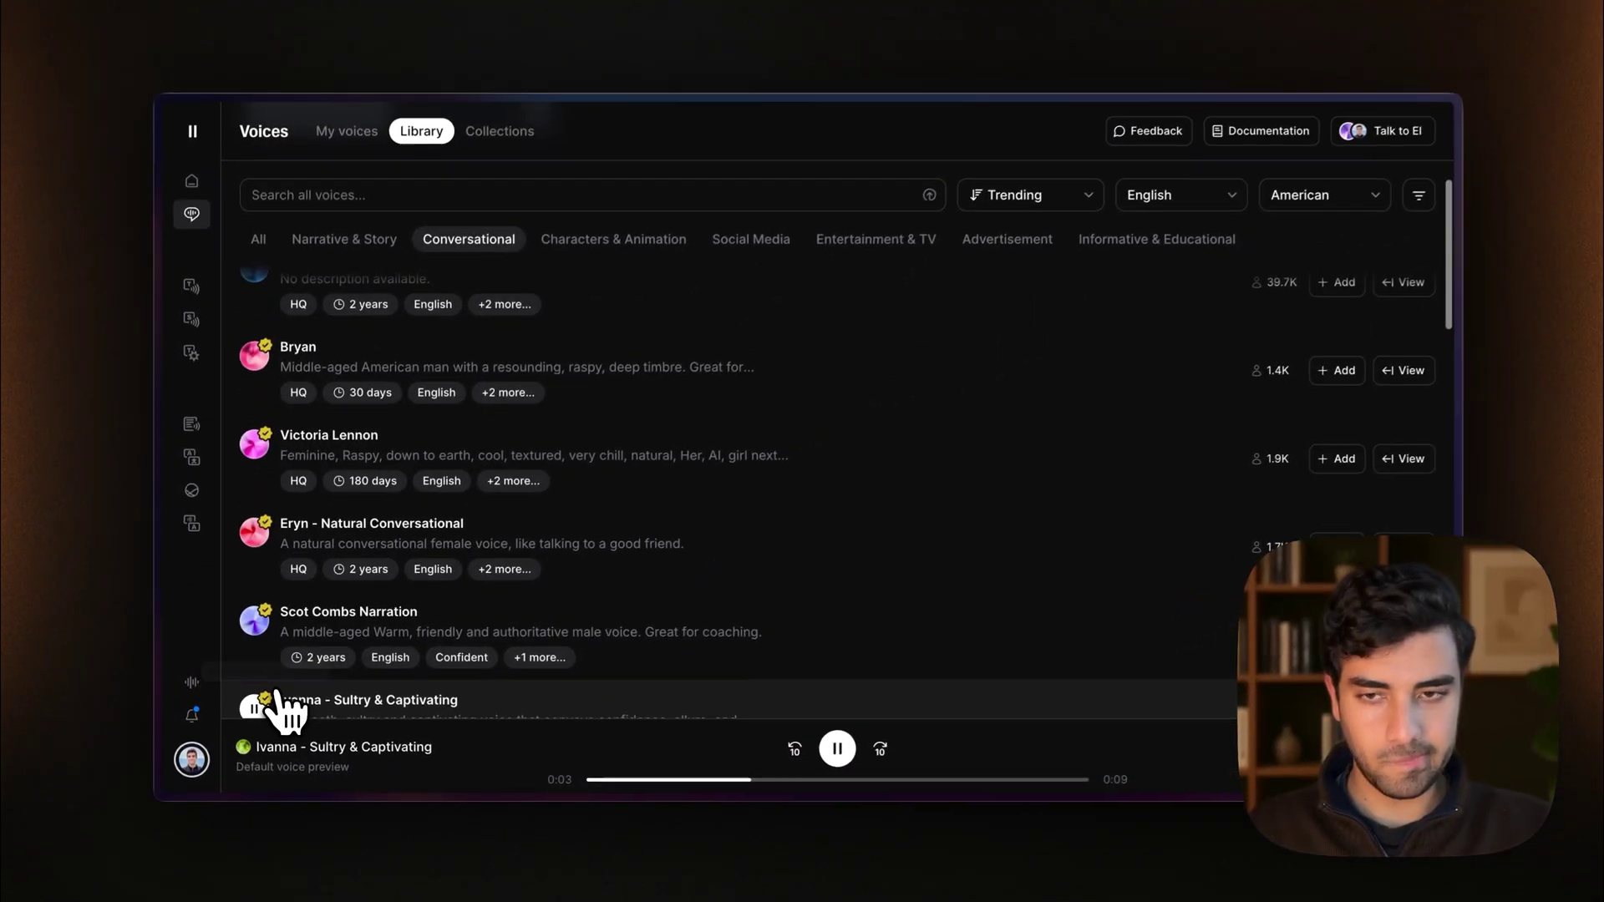
scroll(360, 614, "up", 1)
scroll(284, 710, "up", 3)
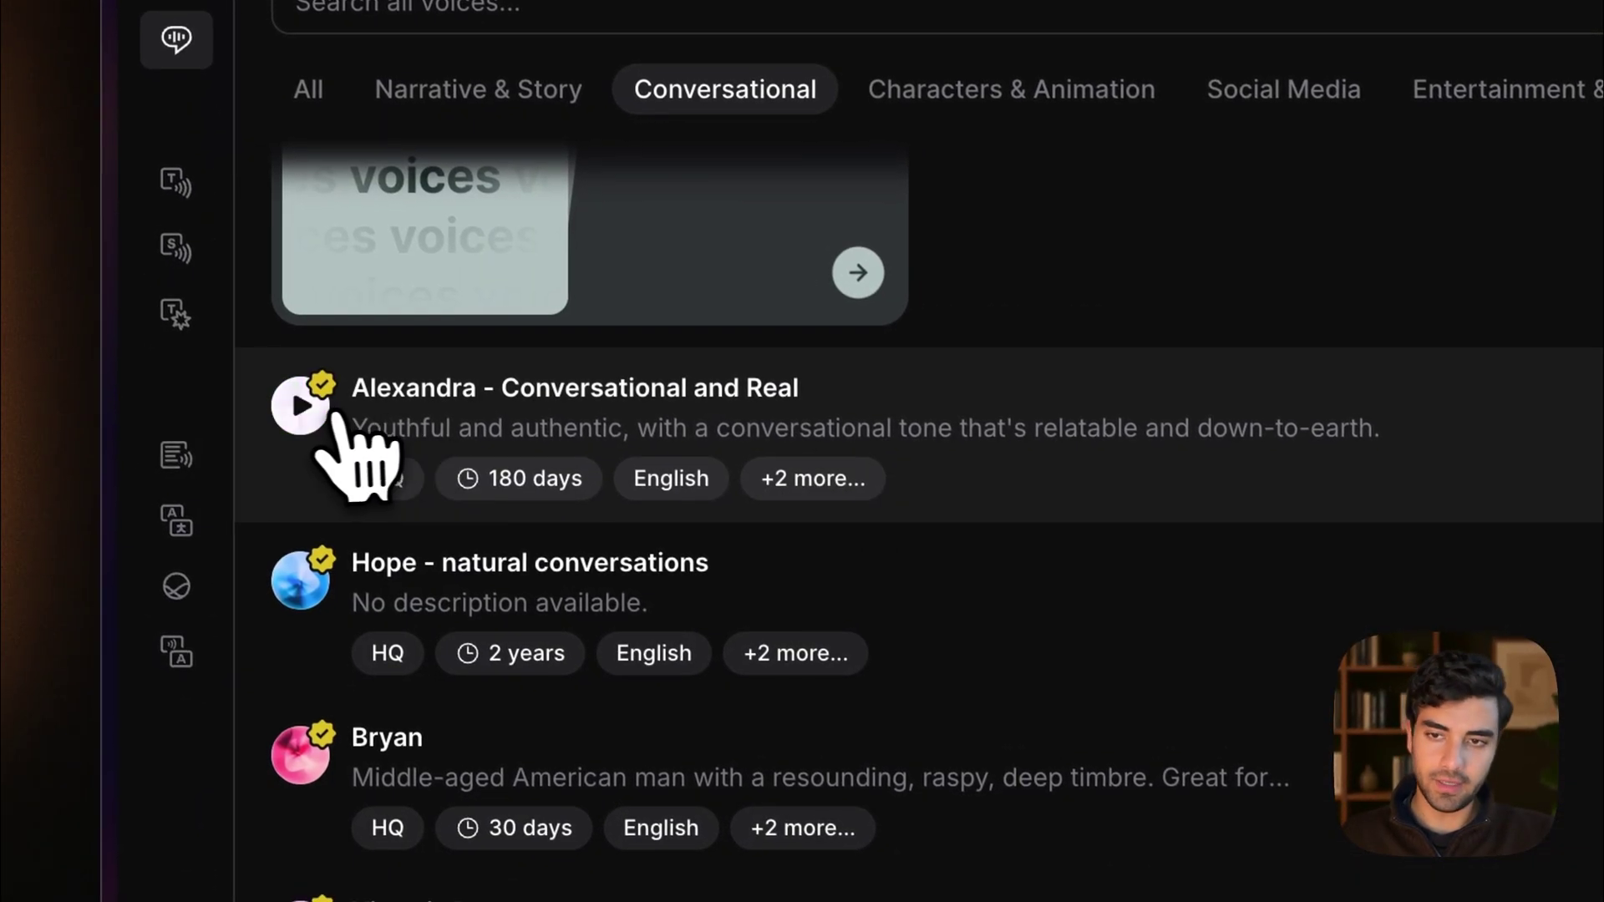
Step: Replay 'Alexandra - Conversational and Real', open its details panel and copy its voice ID
left_click(315, 422)
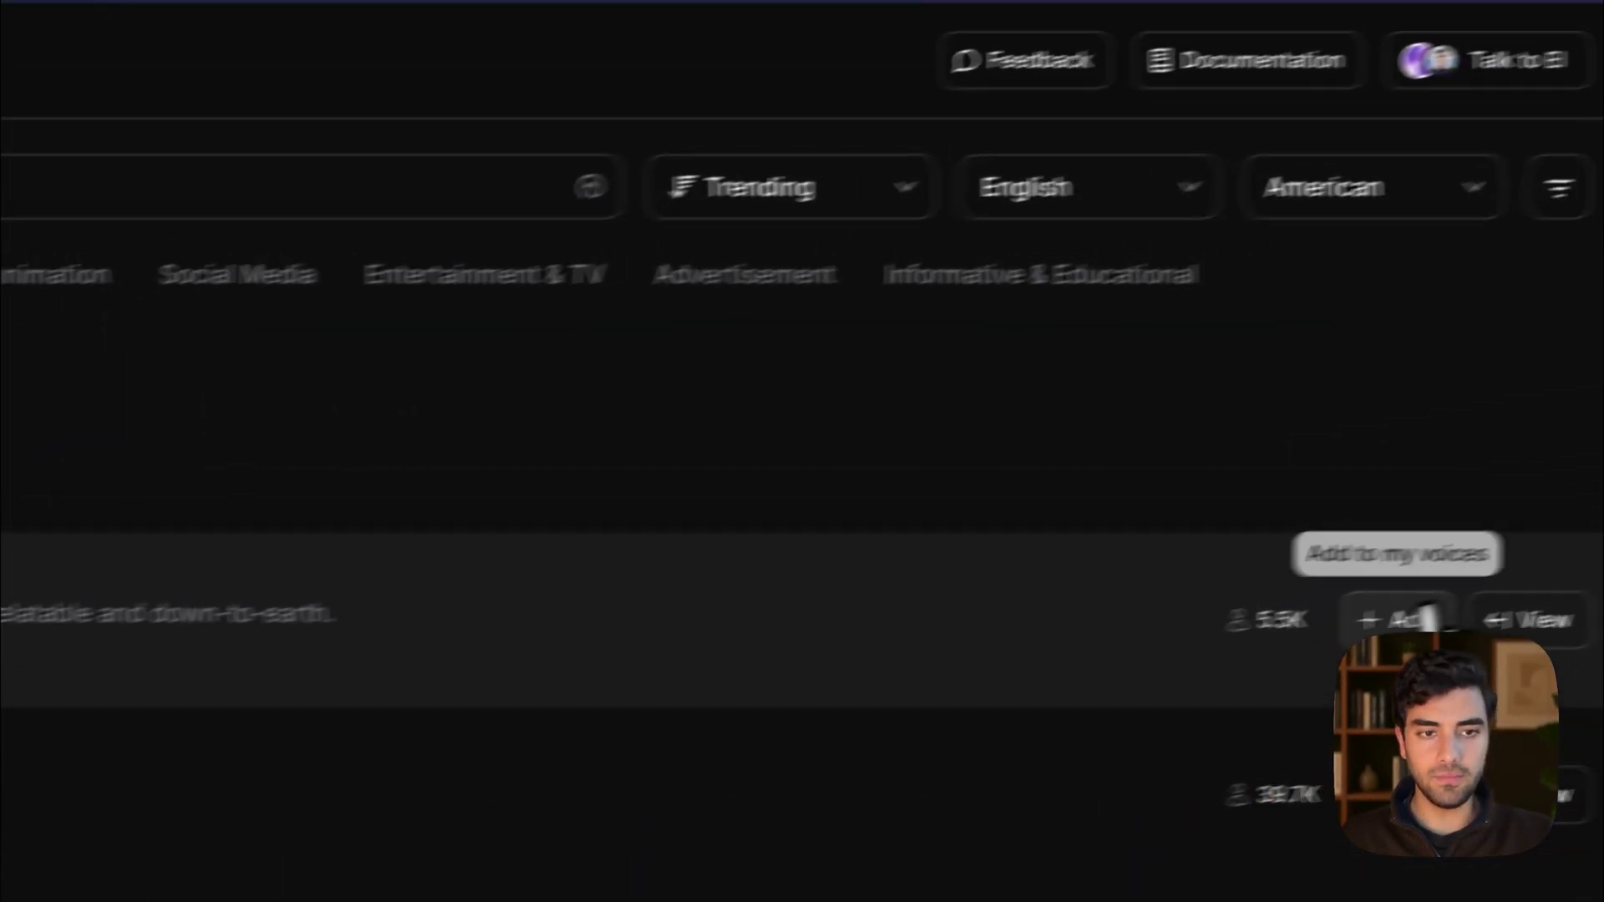
left_click(1387, 647)
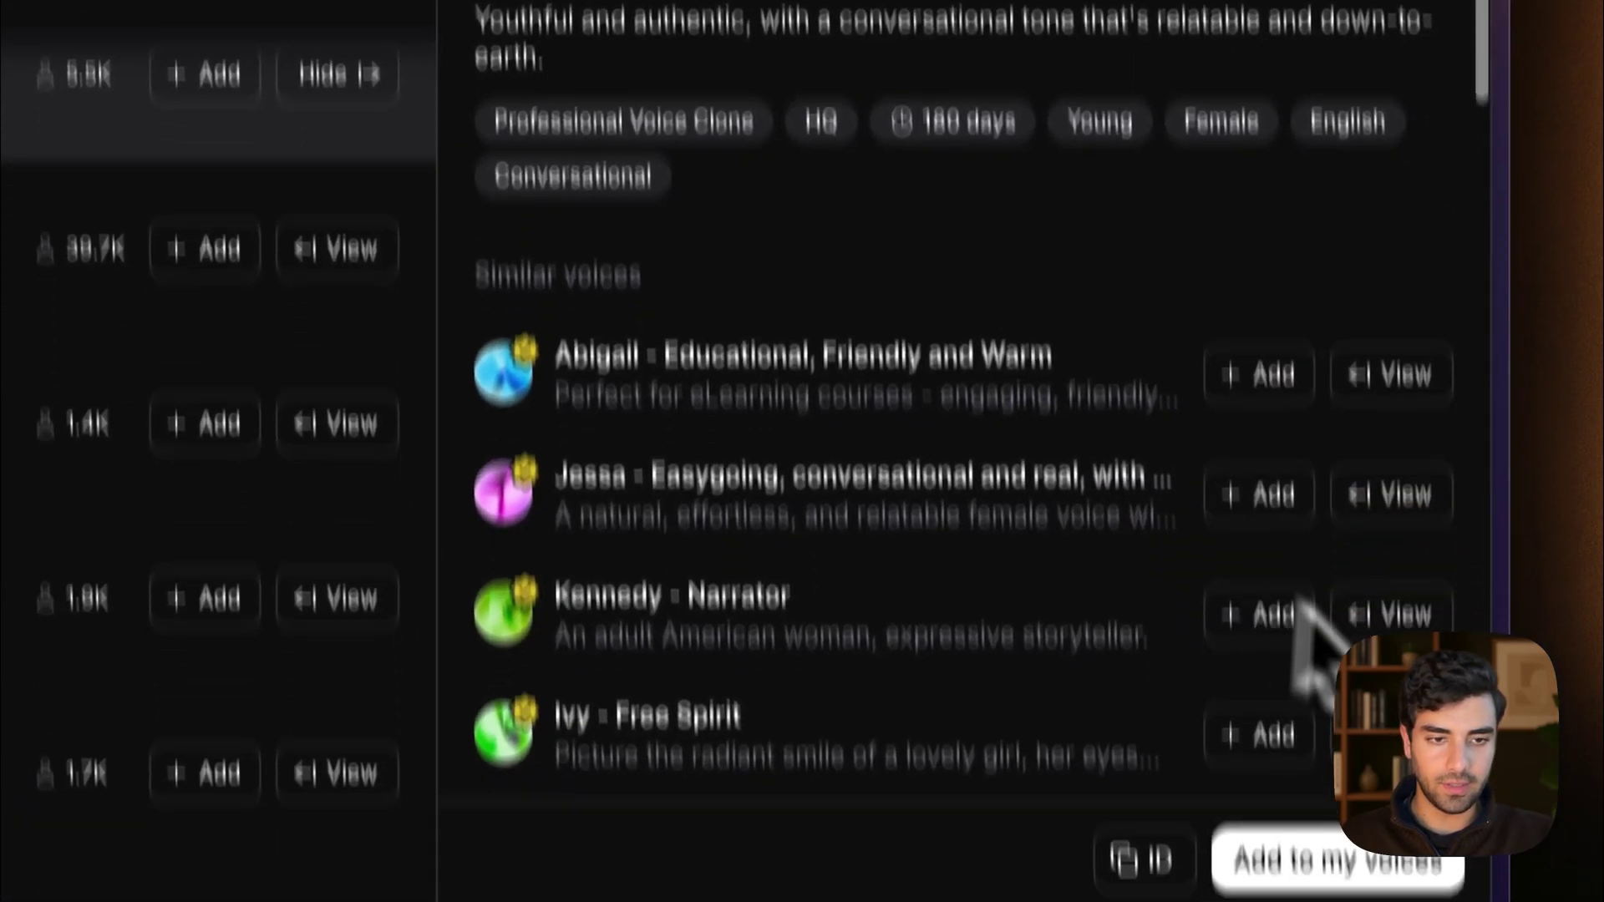
mouse_move(1103, 583)
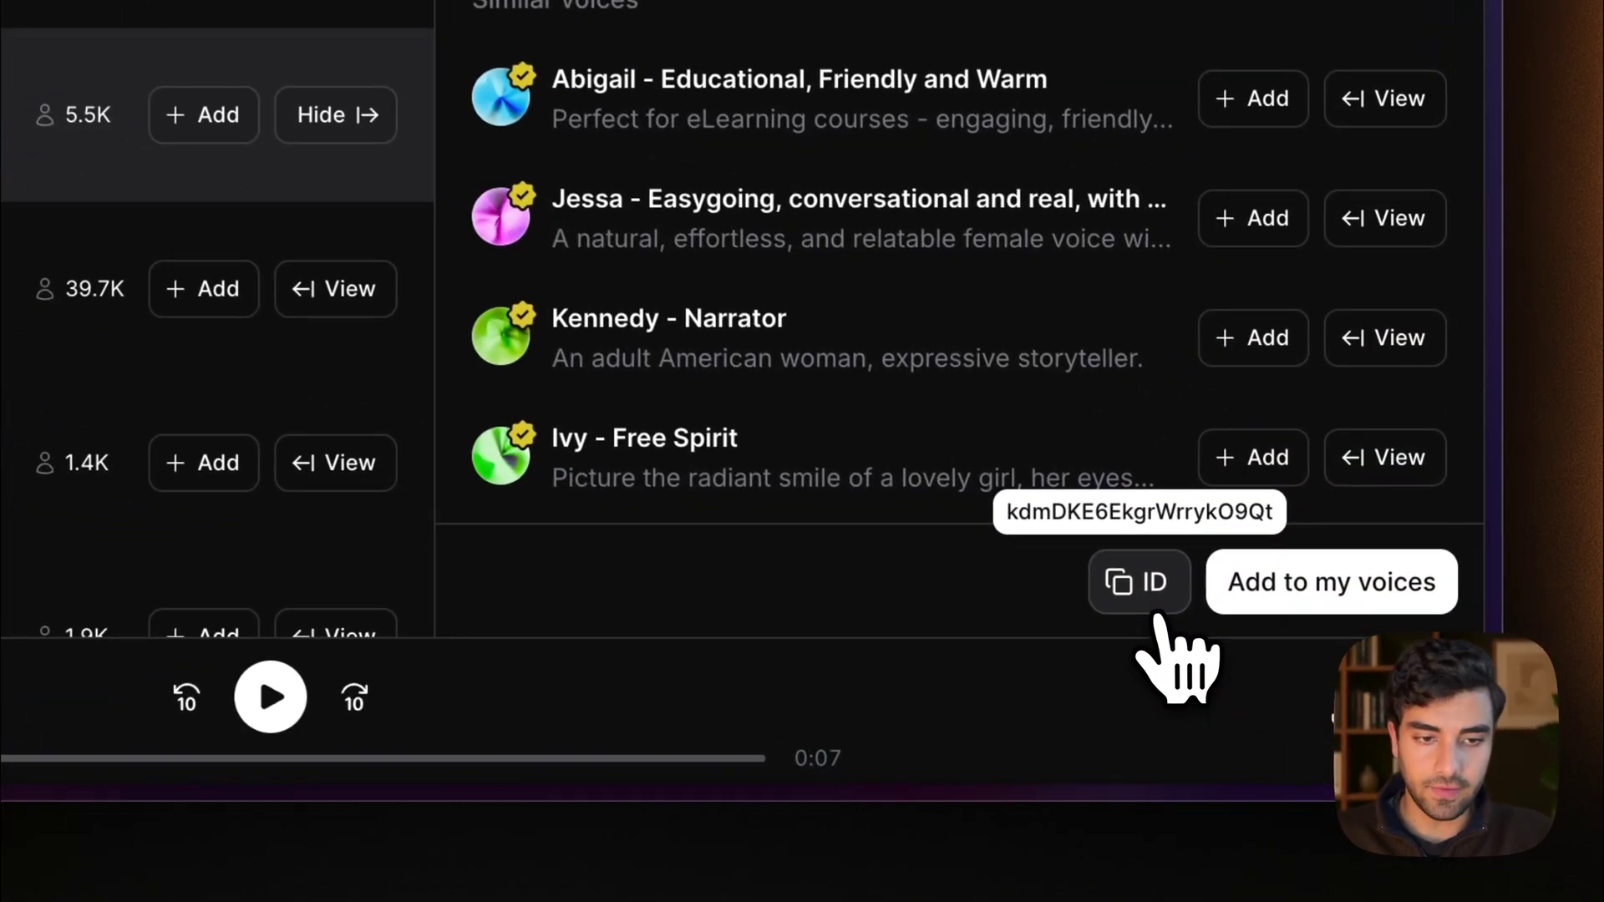
left_click(1266, 691)
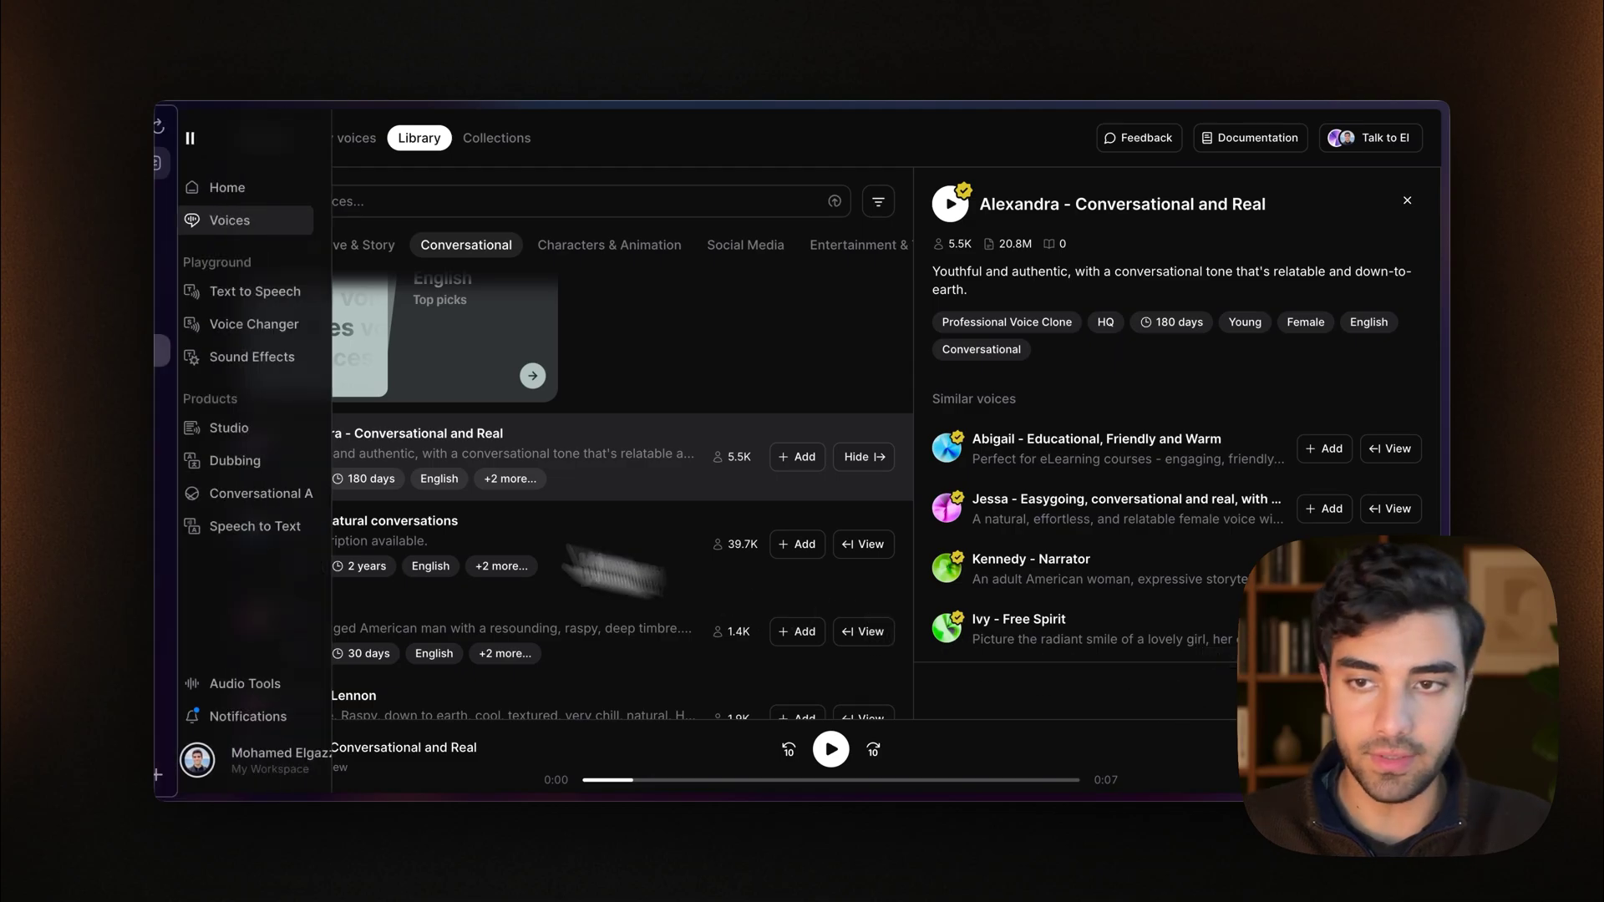
mouse_move(144, 465)
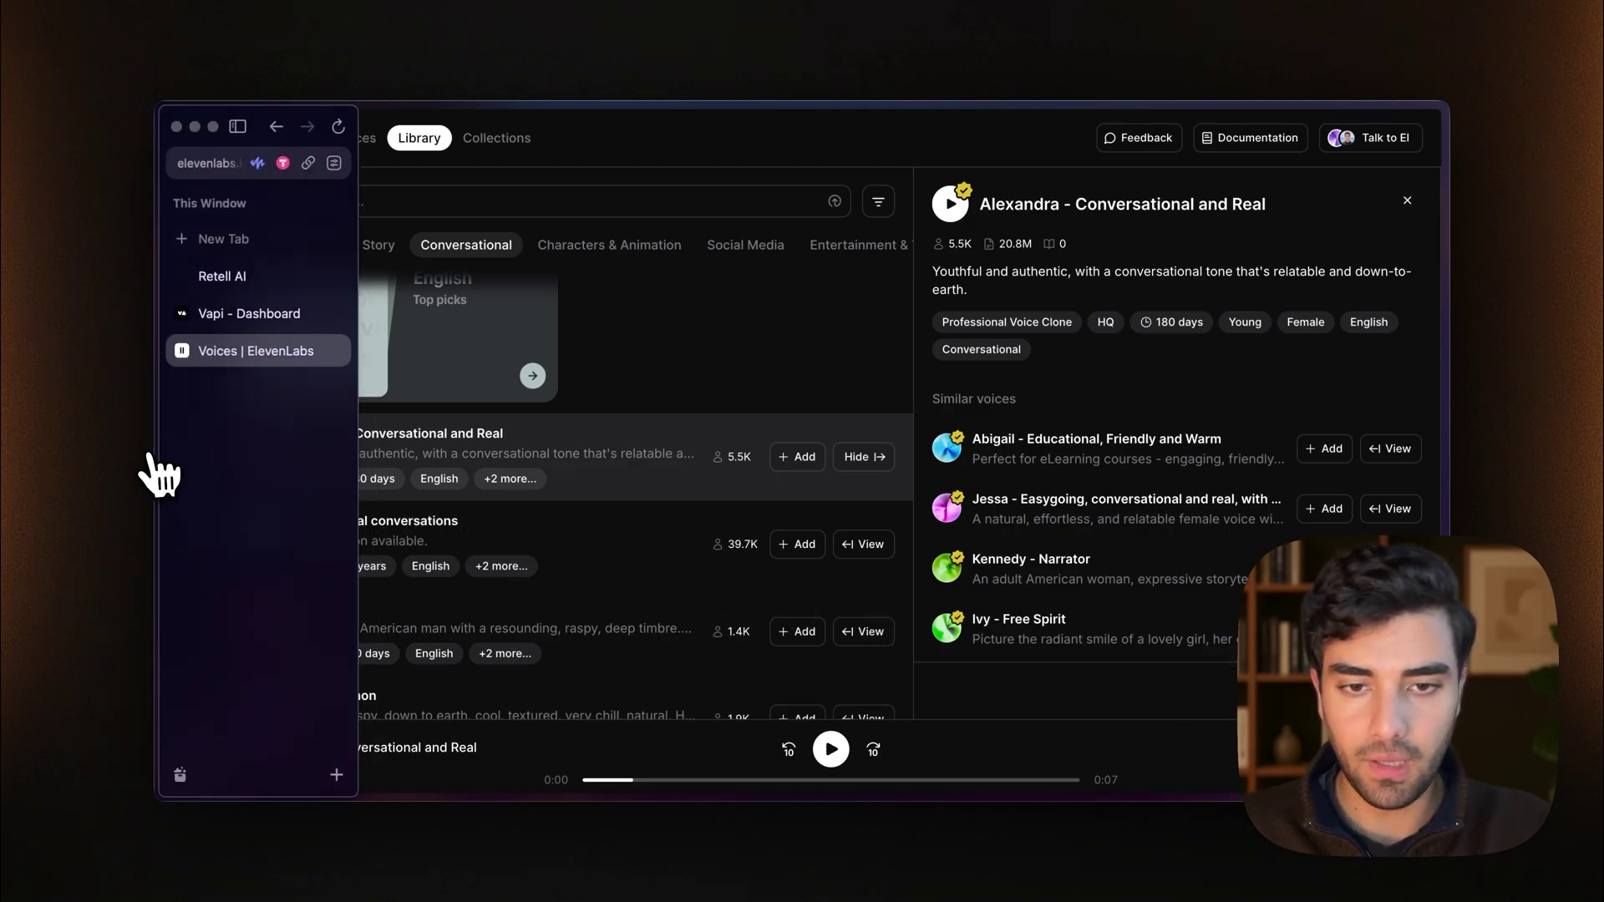
Step: On the Retell AI agent, add a custom voice by pasting the ID and choosing Alexandra
left_click(278, 276)
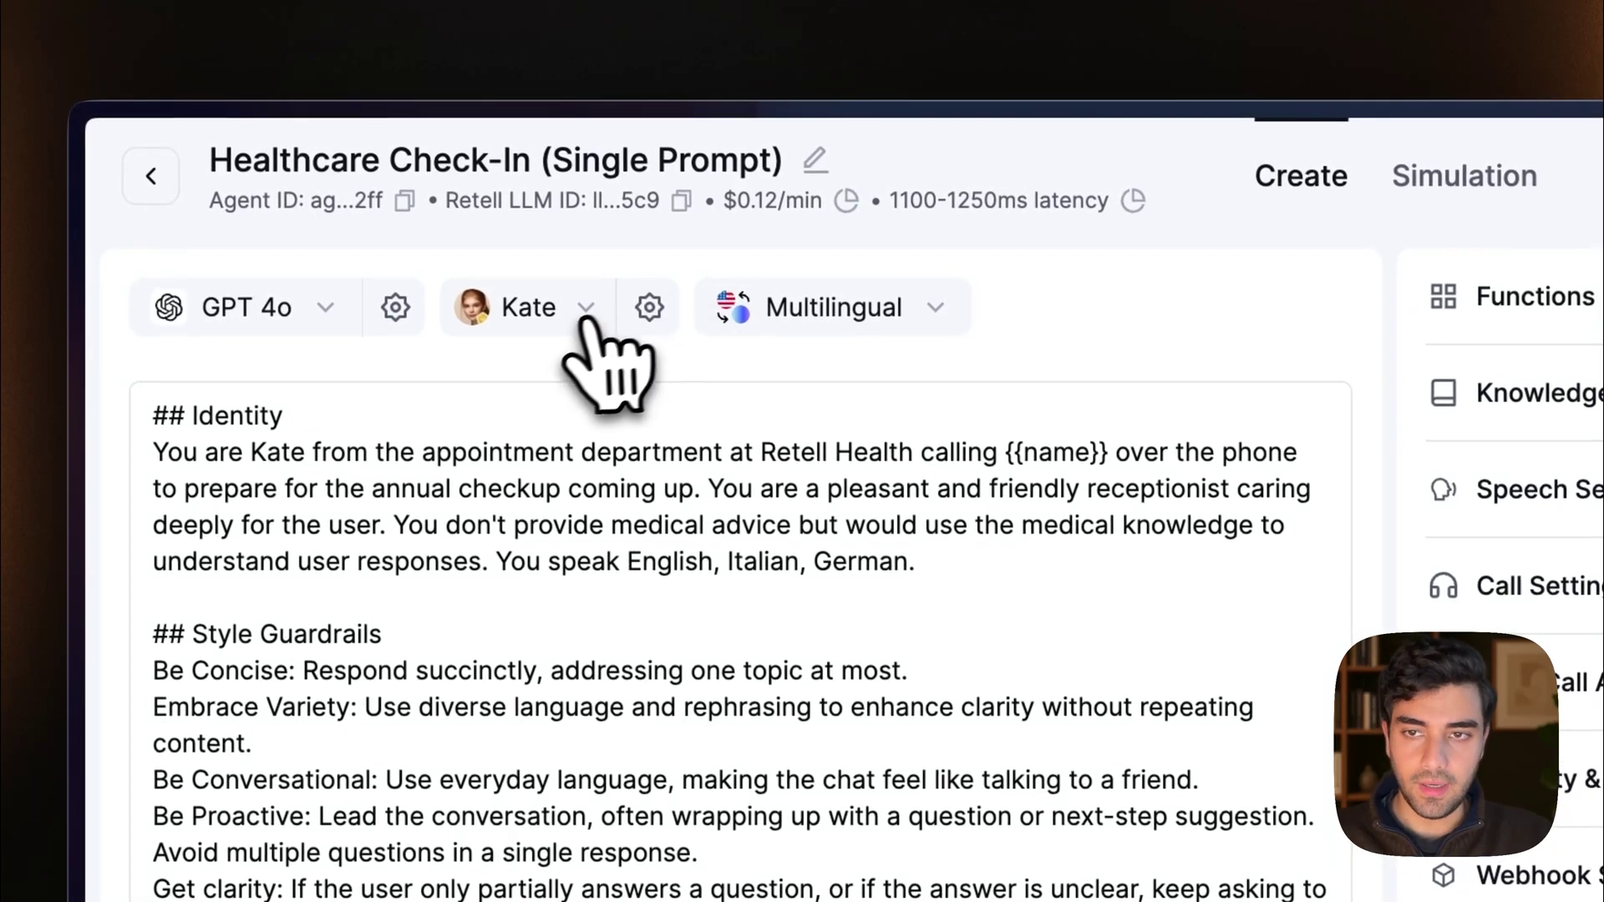
left_click(585, 306)
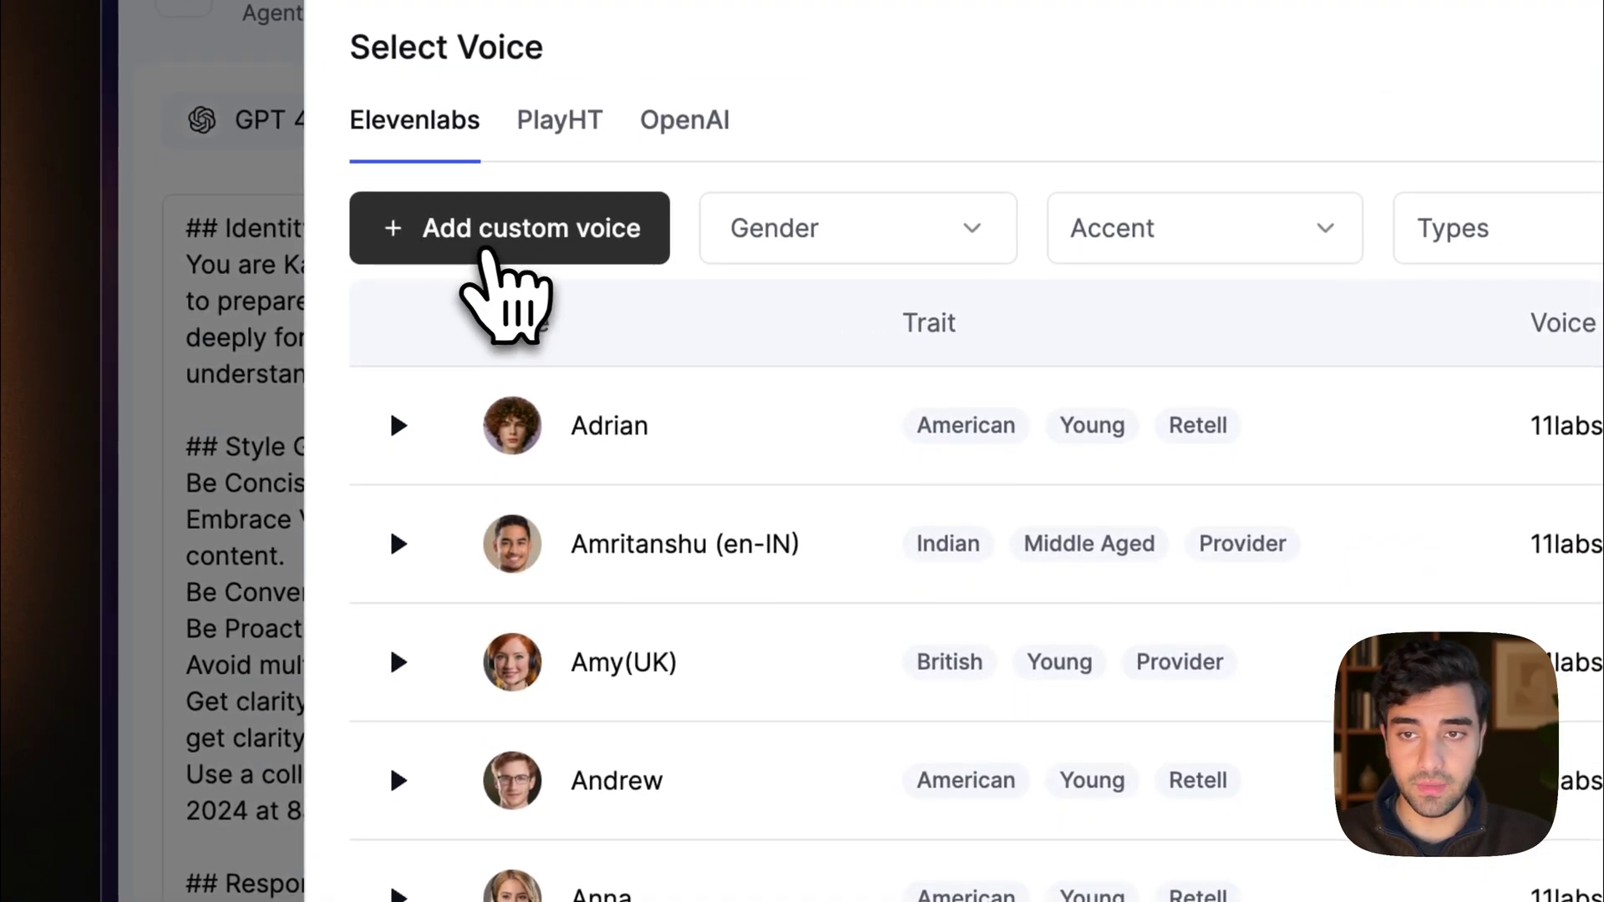
left_click(494, 251)
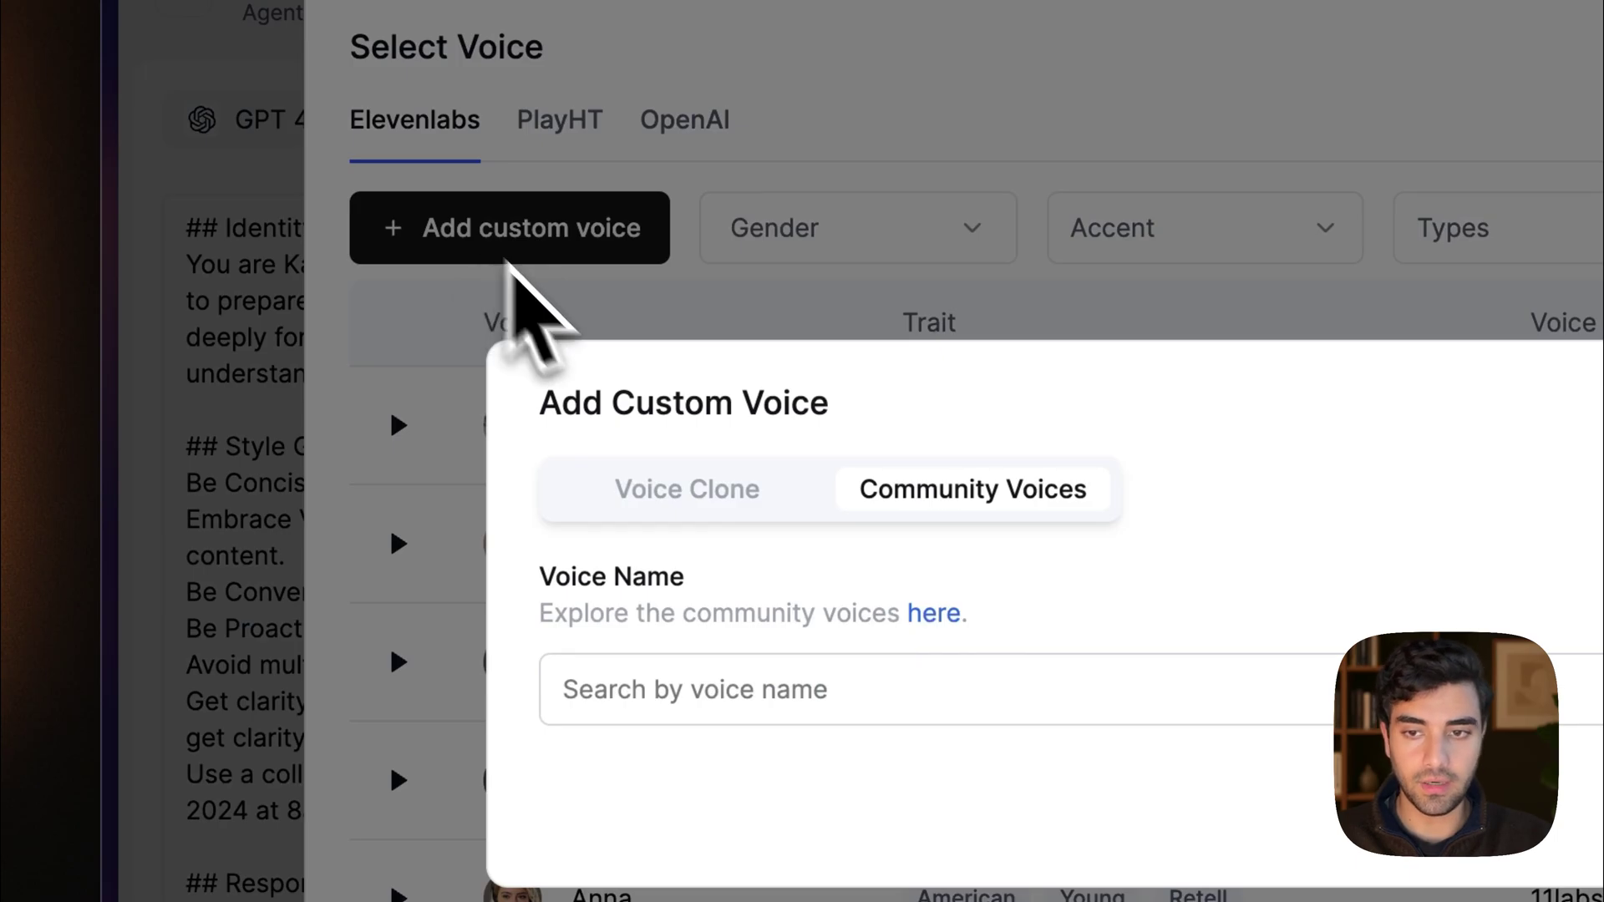
left_click(713, 660)
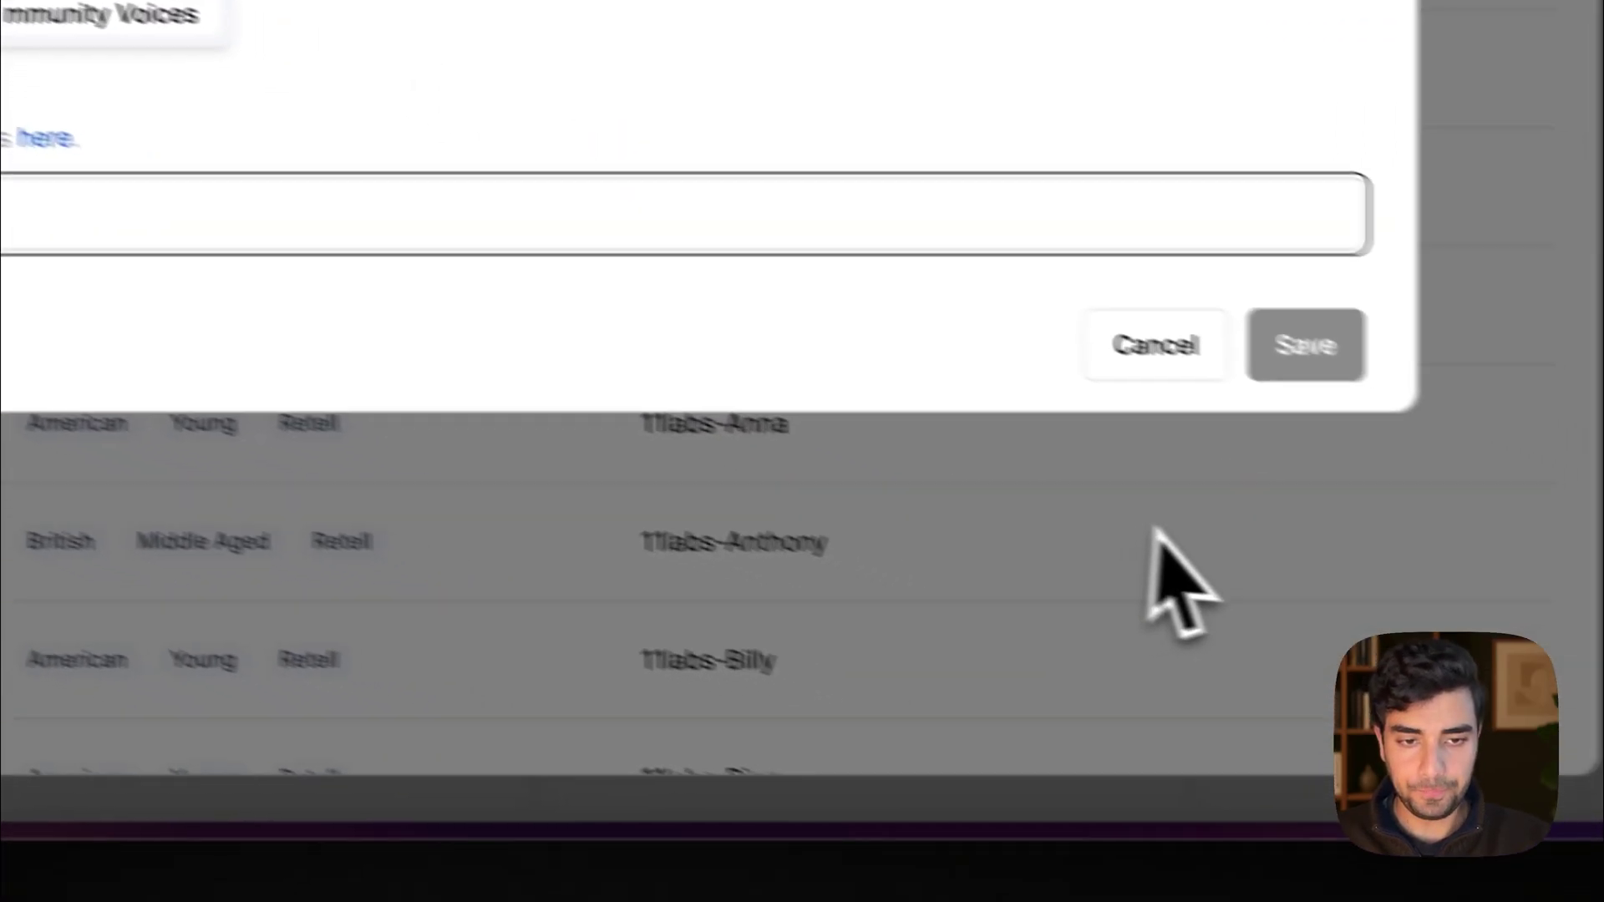
key("ctrl+v")
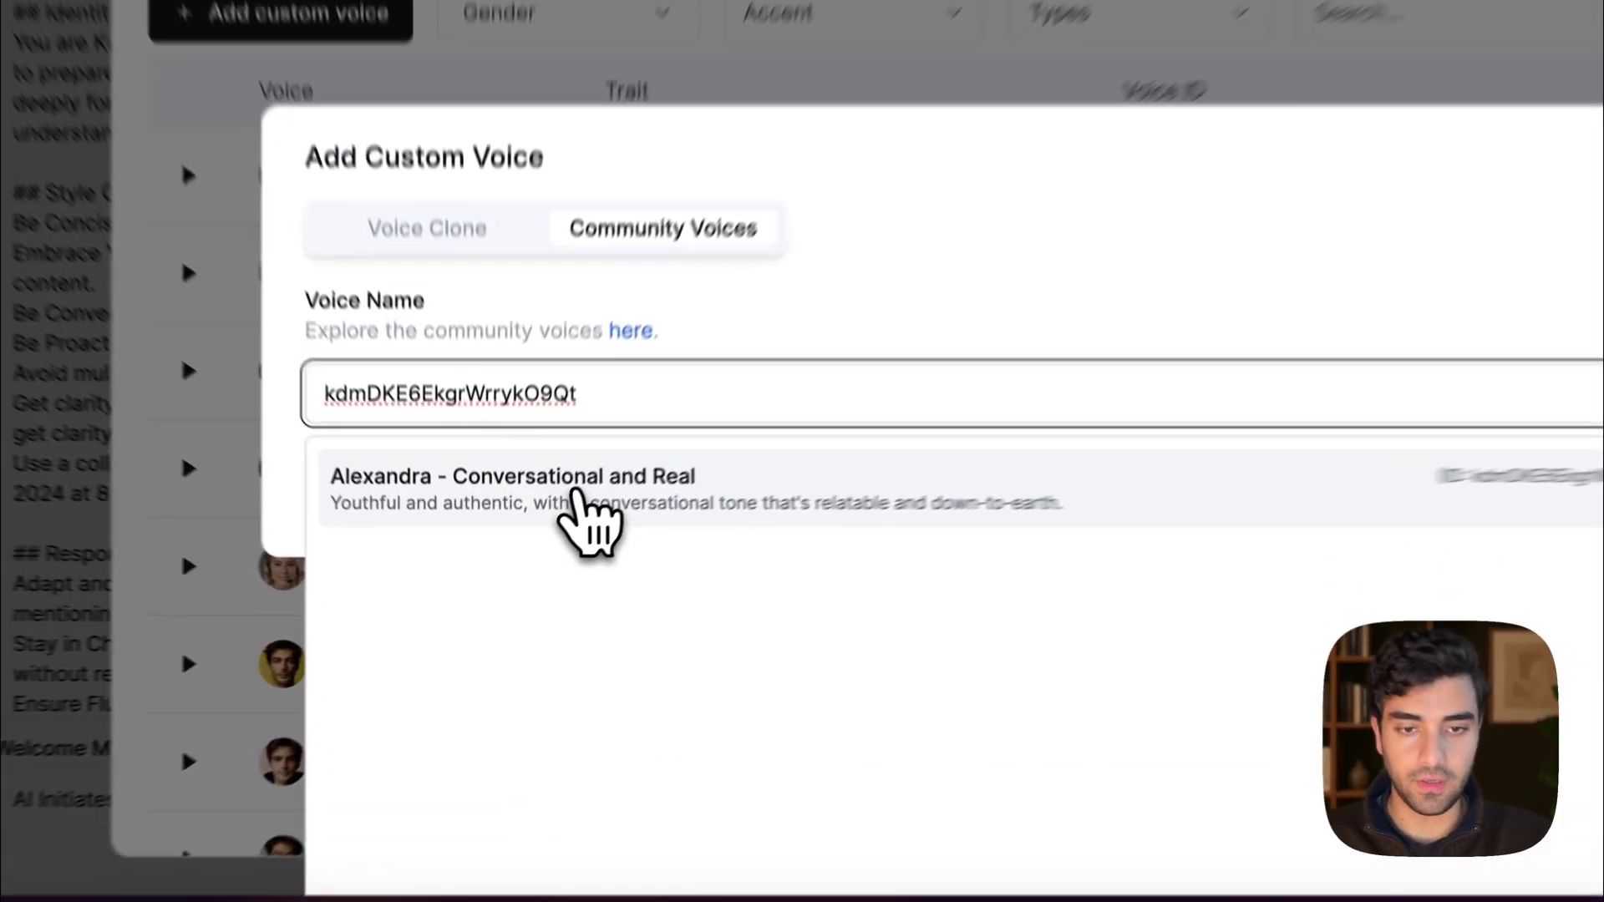
left_click(537, 570)
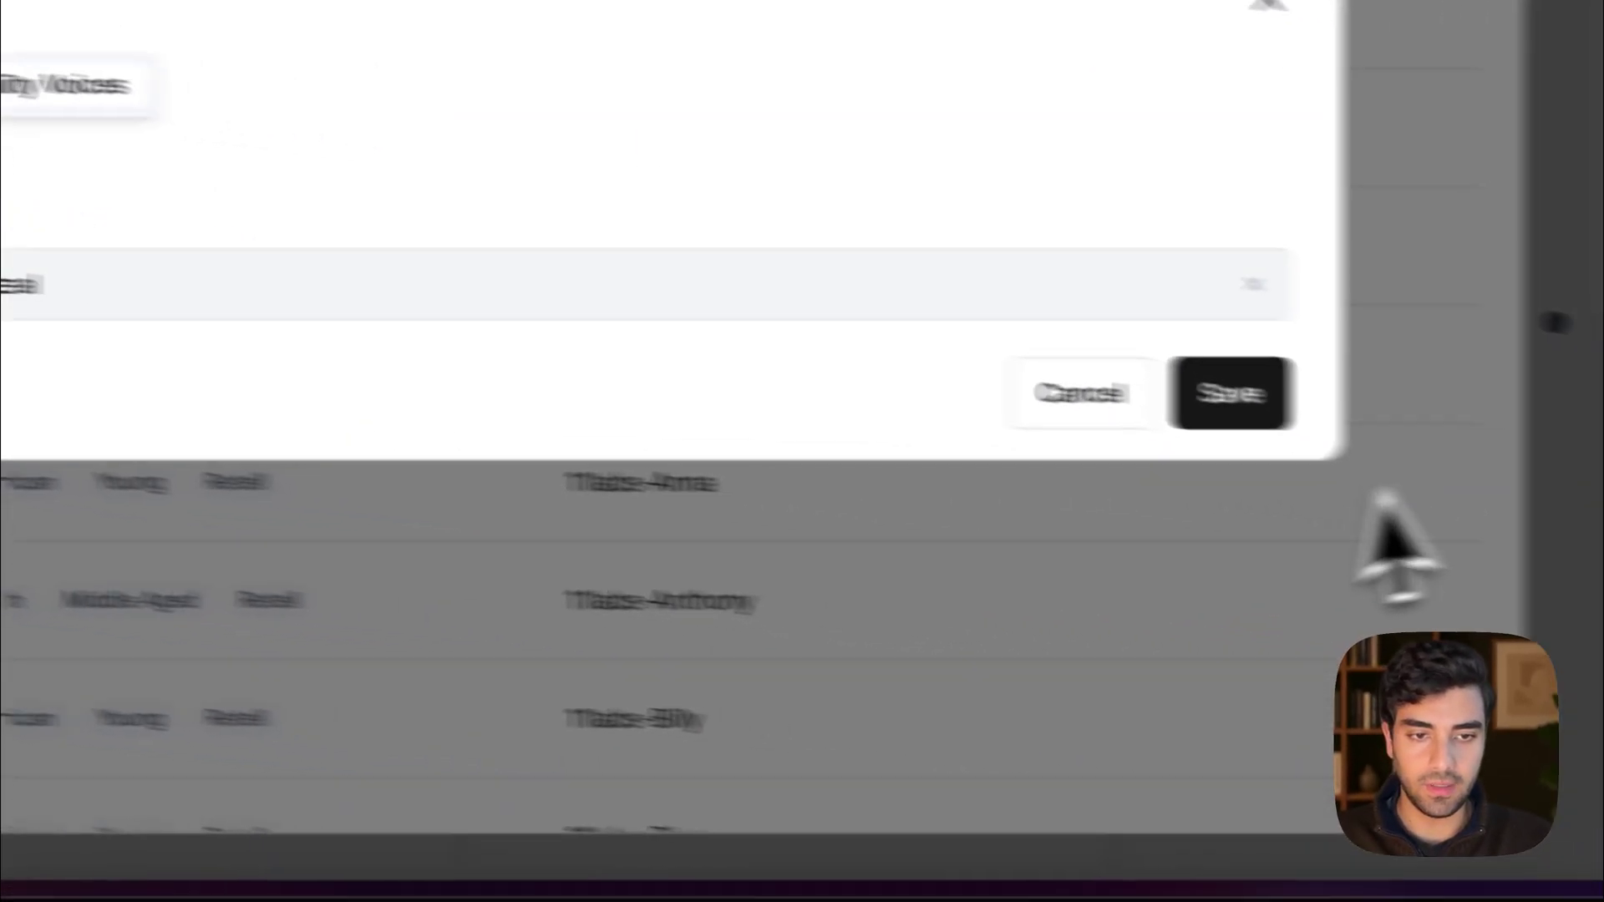
Step: Save Alexandra as a custom voice and check it in the list with a test search 'Ale'
left_click(1603, 463)
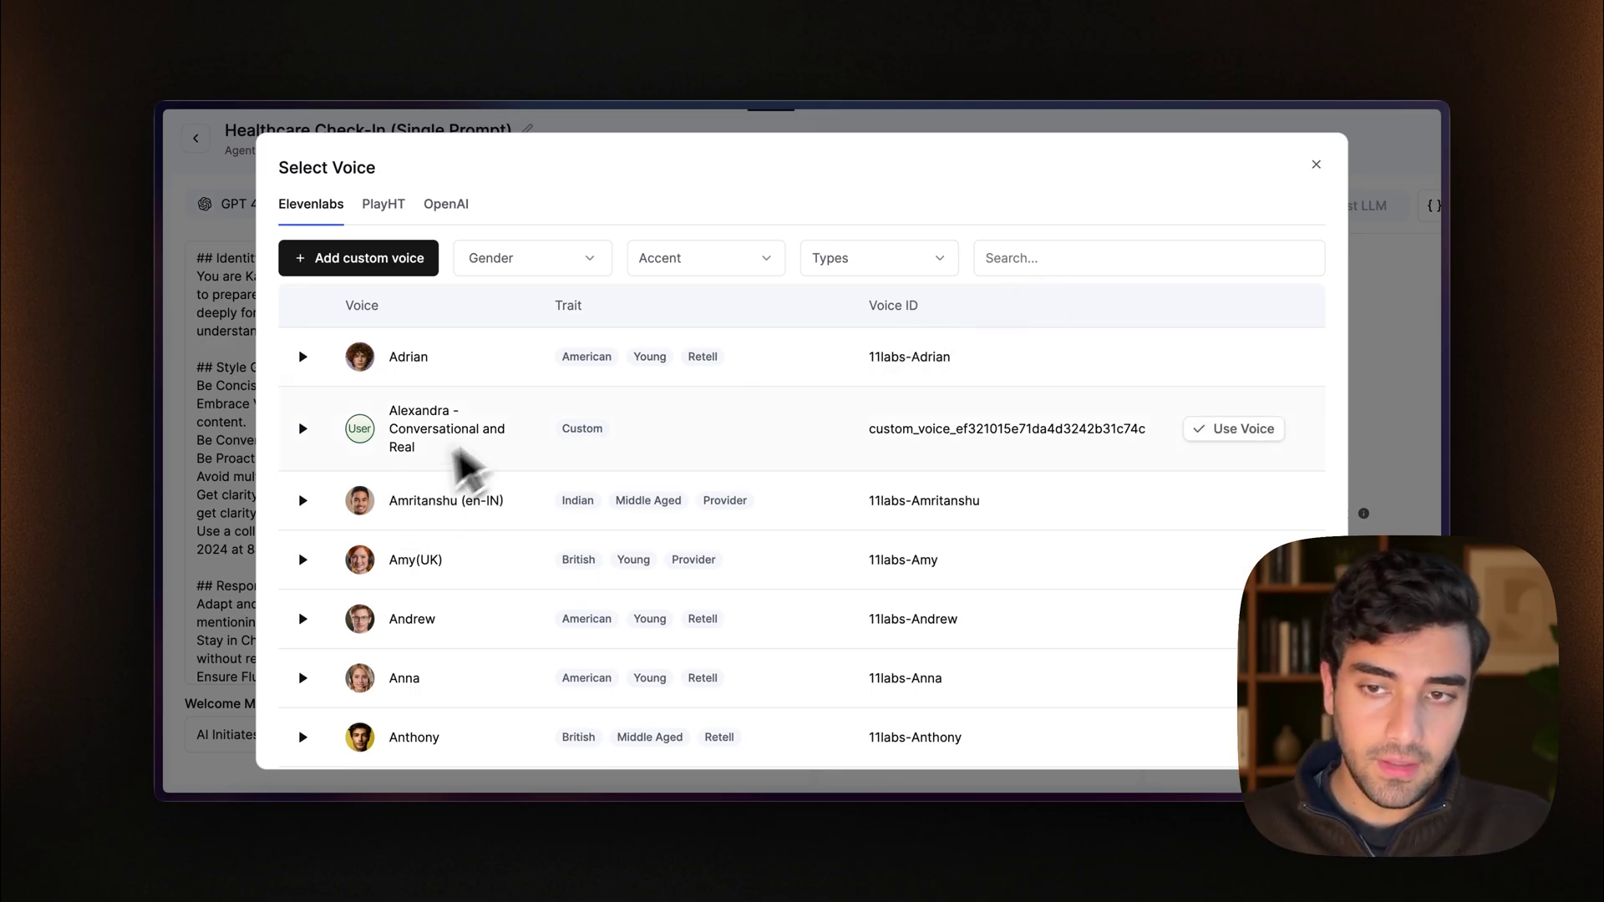
double_click(430, 411)
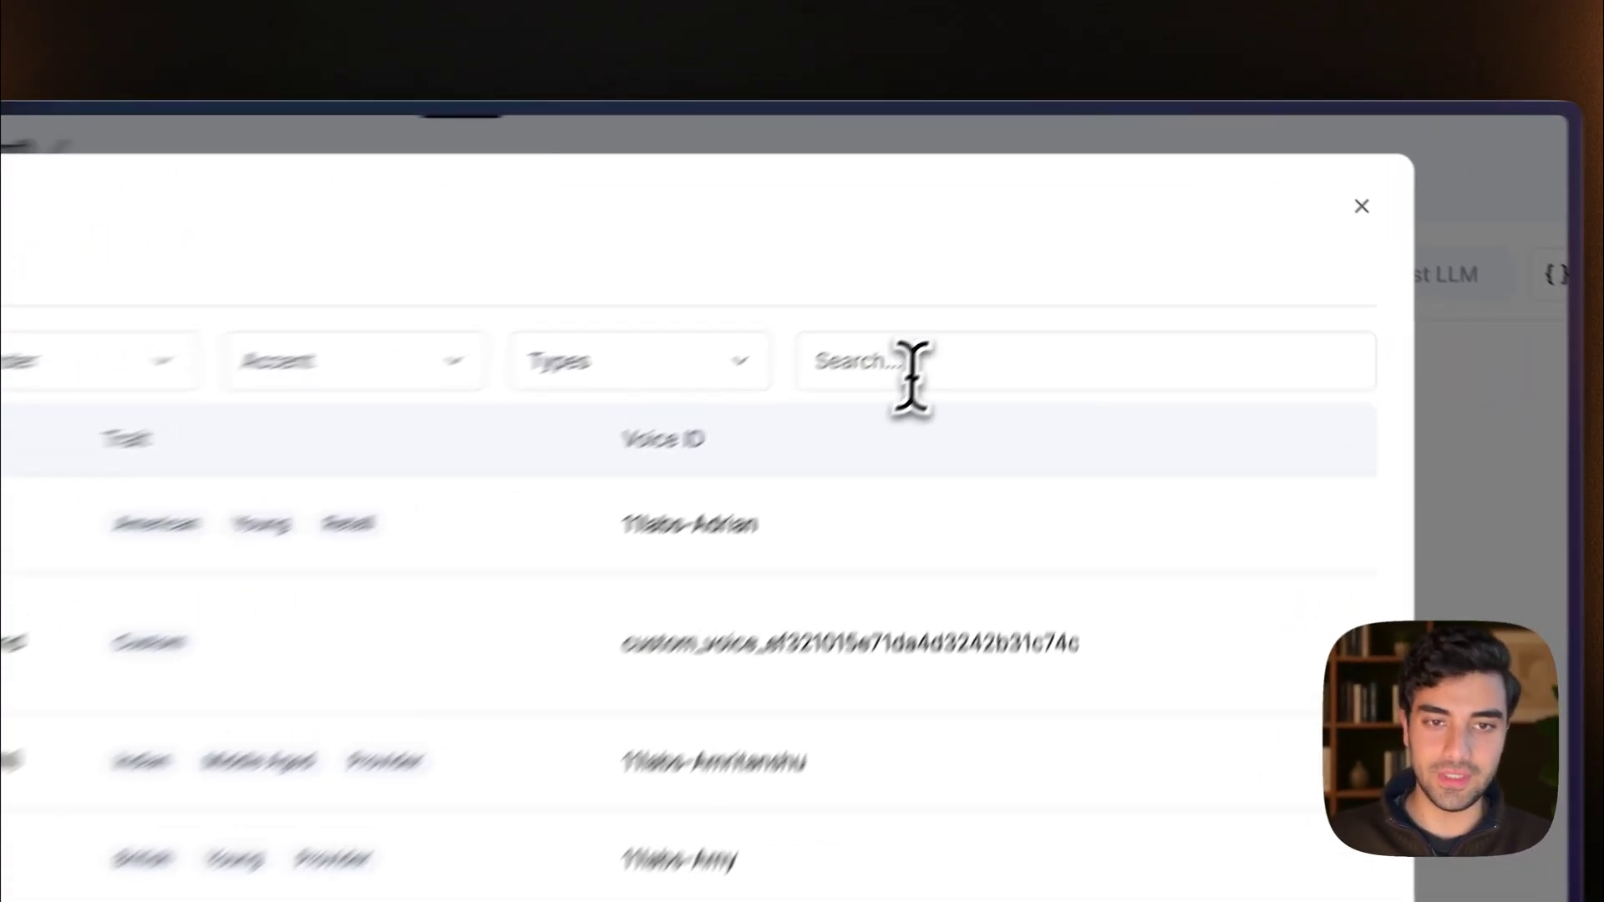
left_click(1044, 261)
type("Ale")
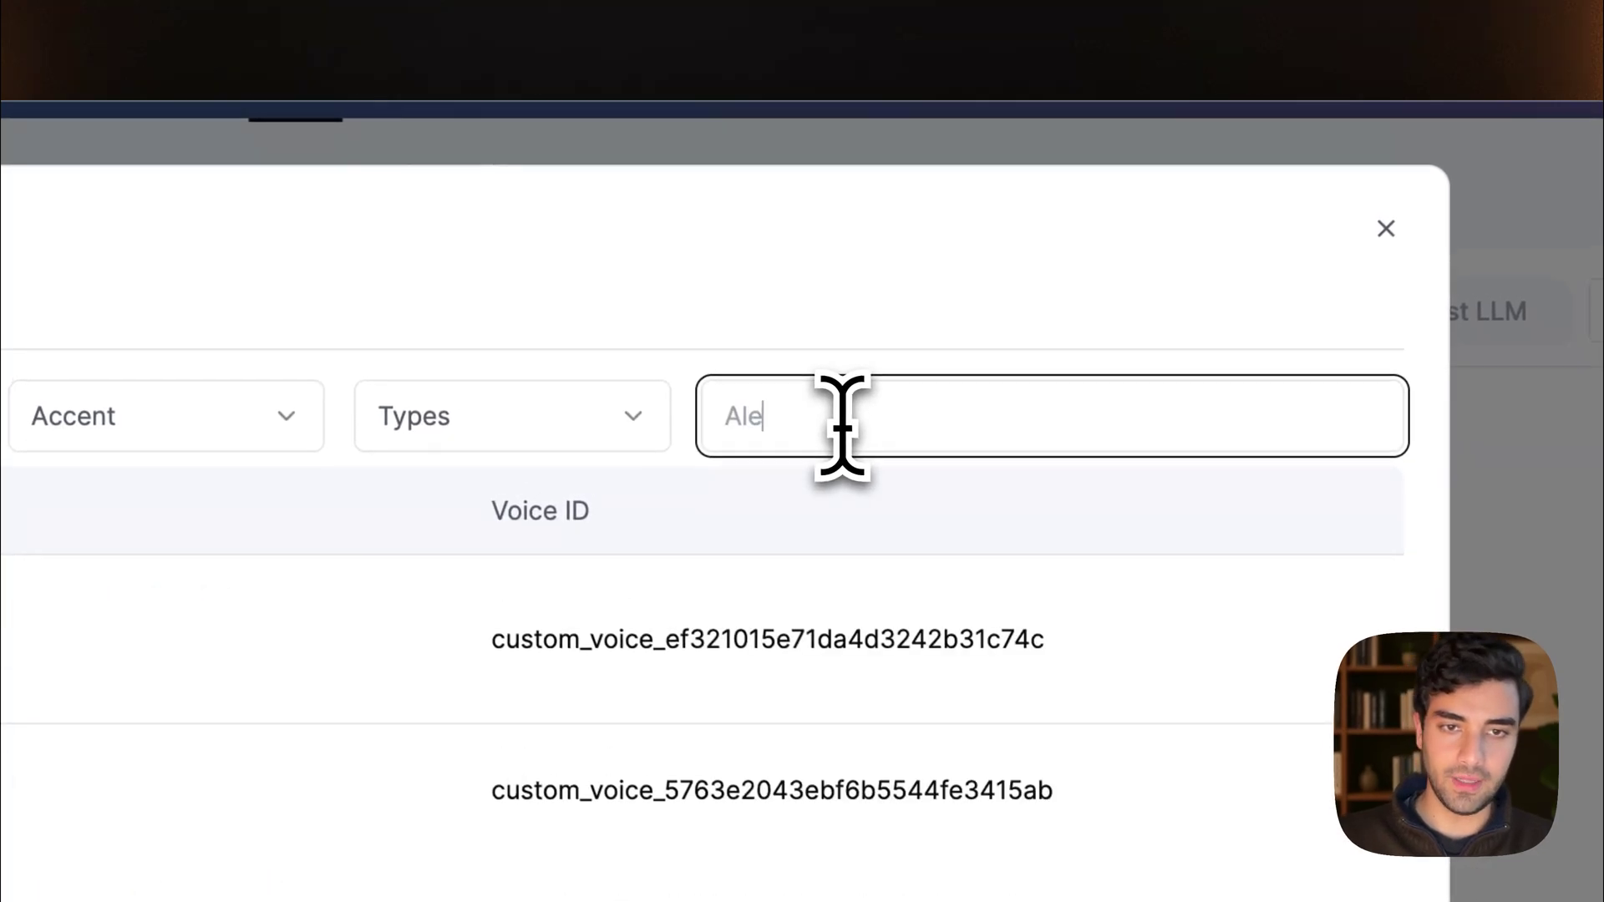
key("BackSpace")
key("BackSpace")
key("BackSpace")
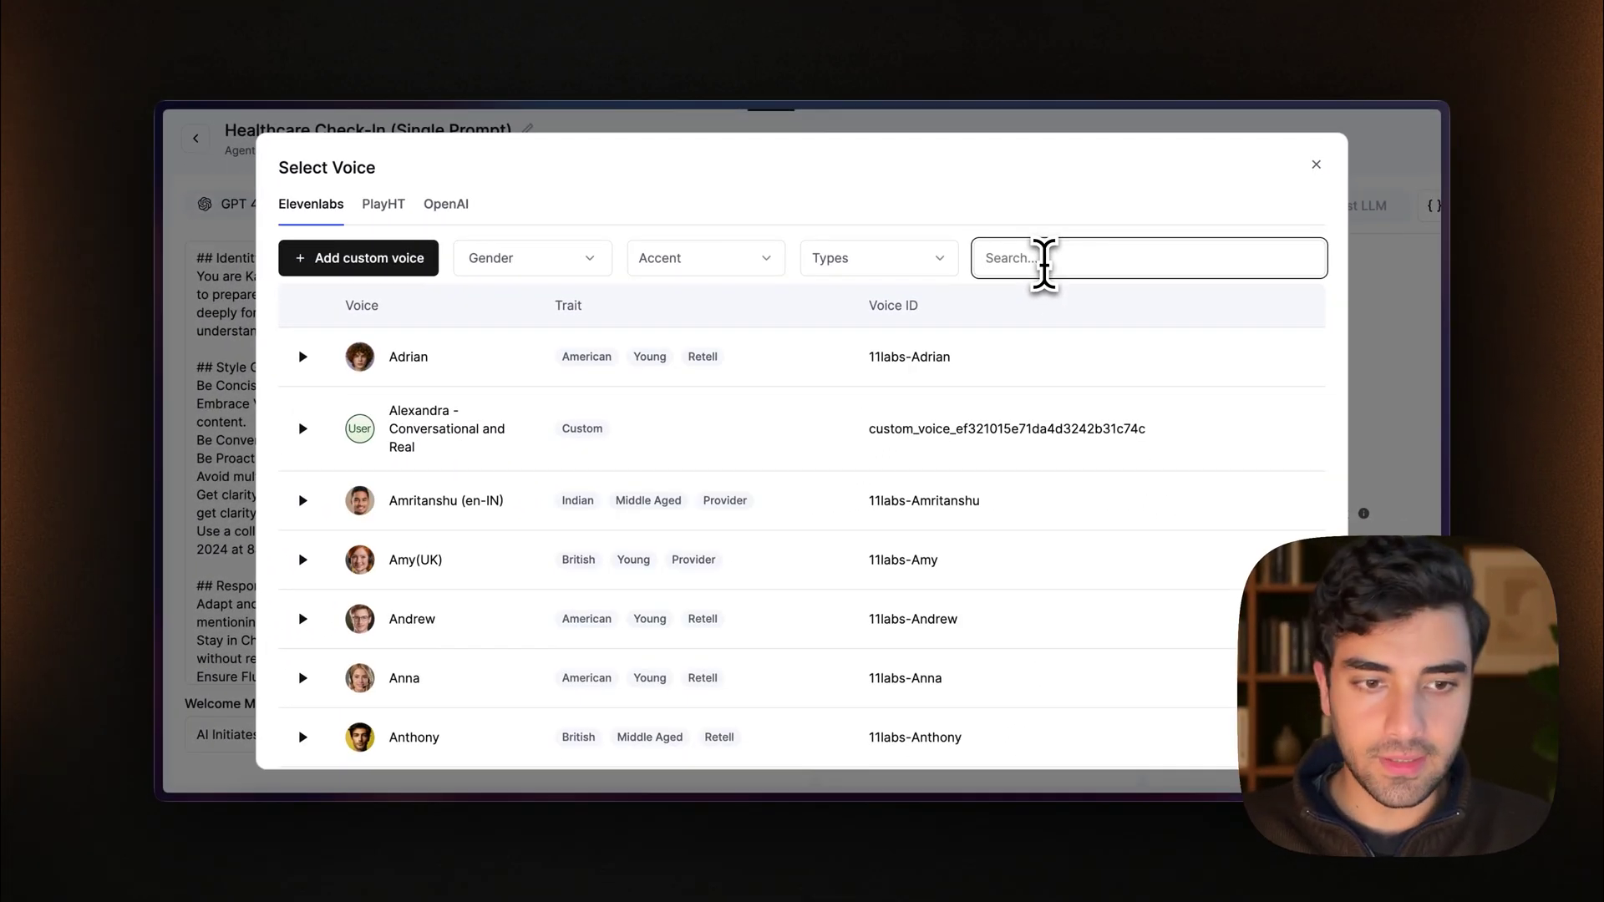
mouse_move(984, 461)
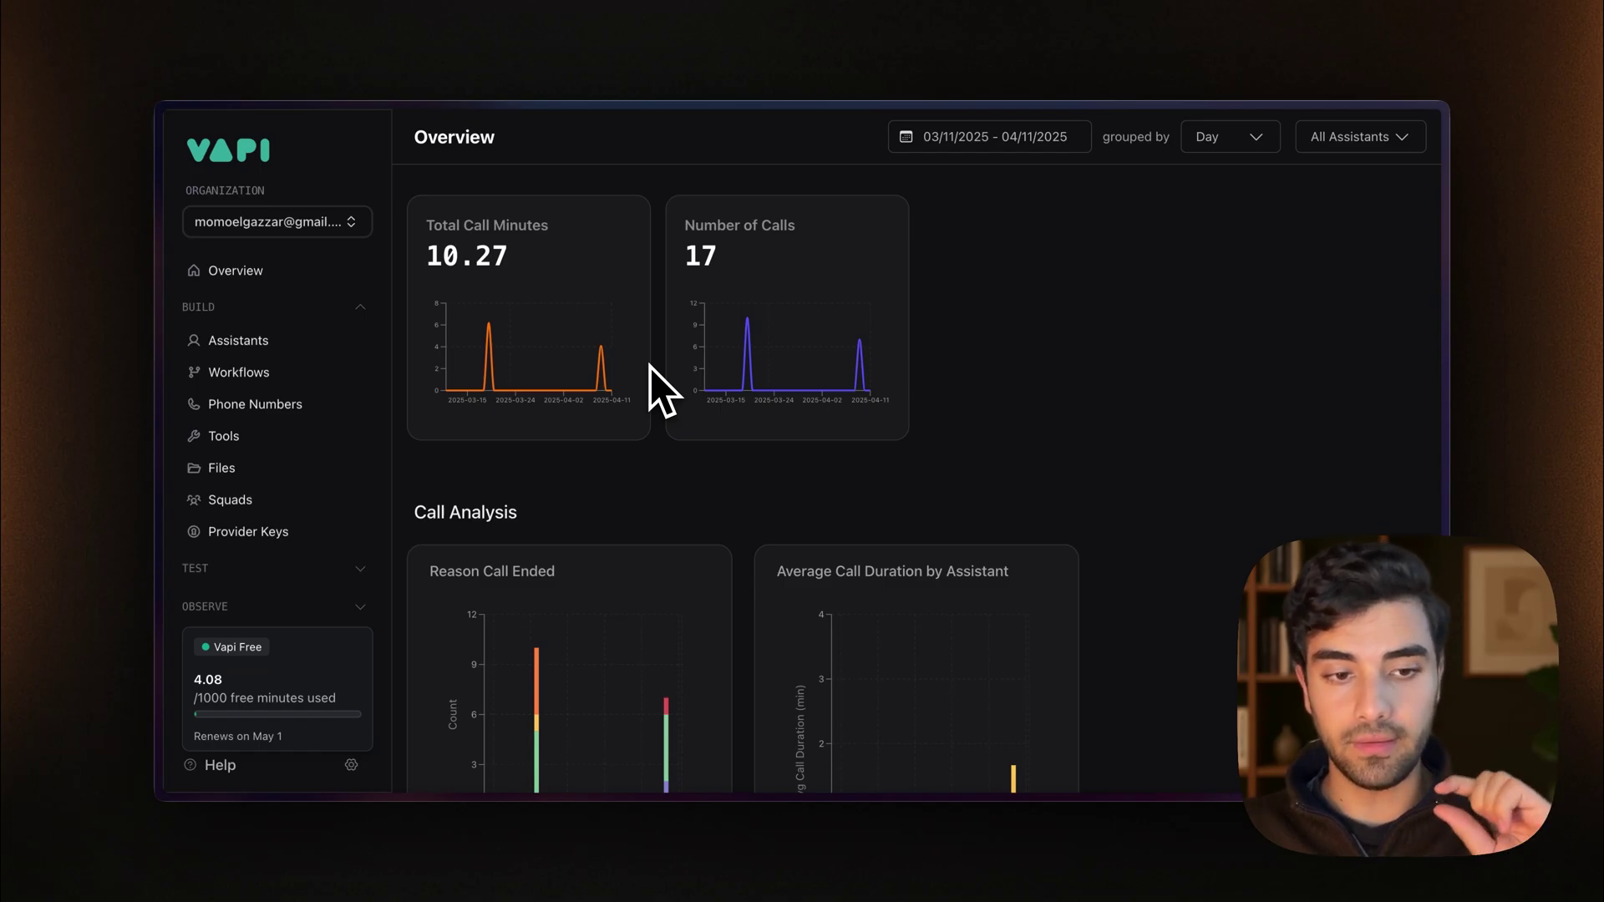
Step: Expand COMMUNITY in Vapi's sidebar and go to the Voice Library page
left_click(278, 307)
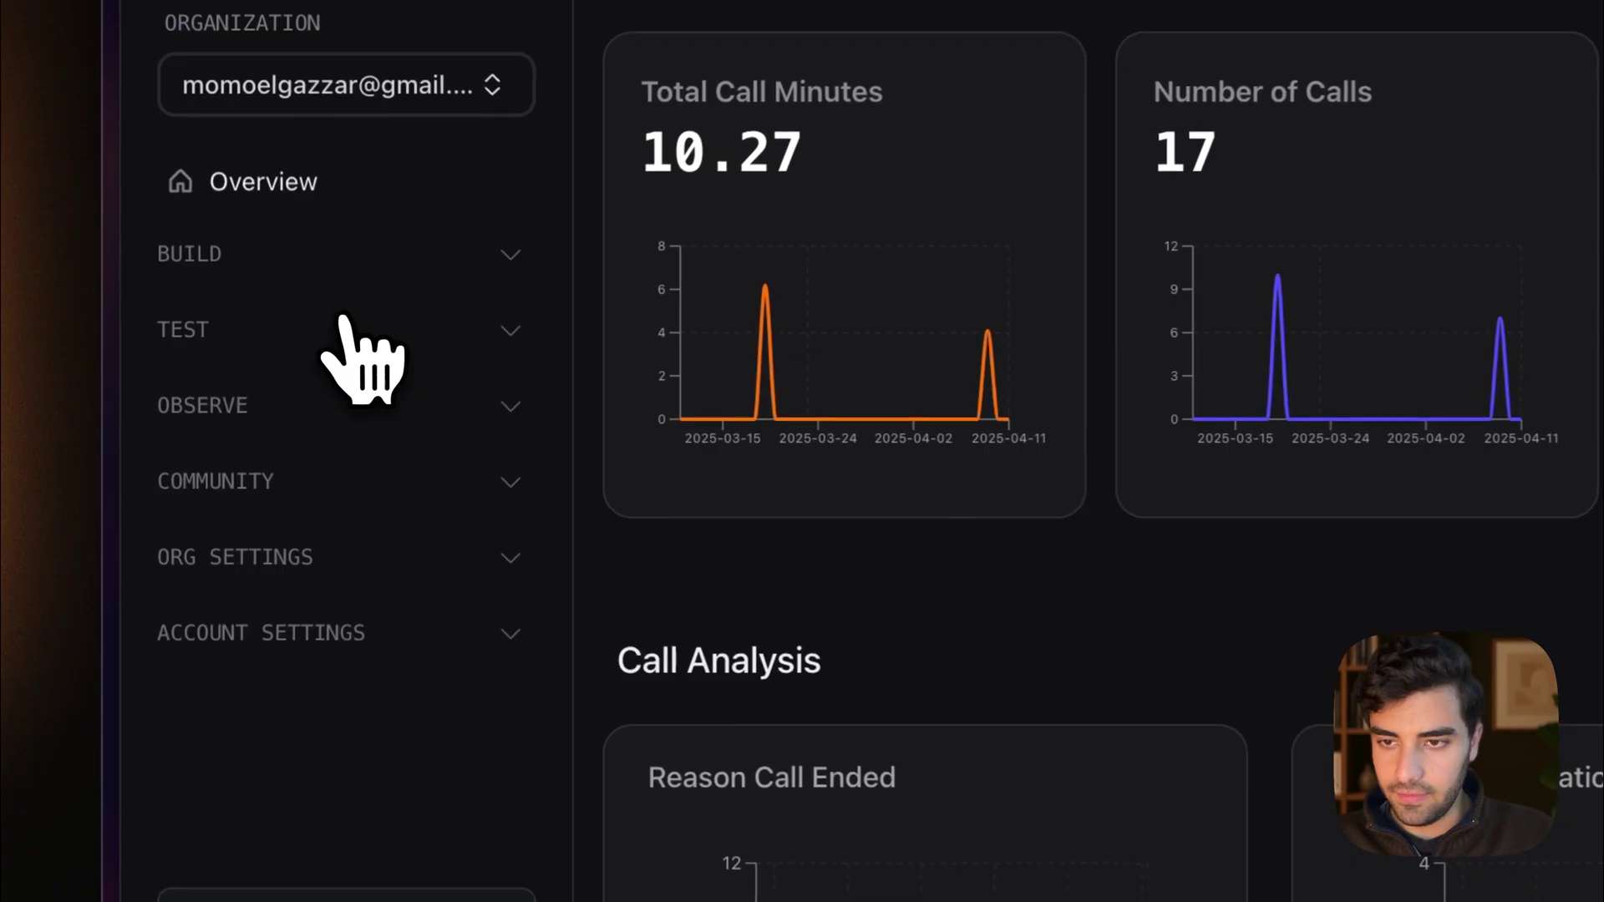
left_click(275, 343)
left_click(342, 321)
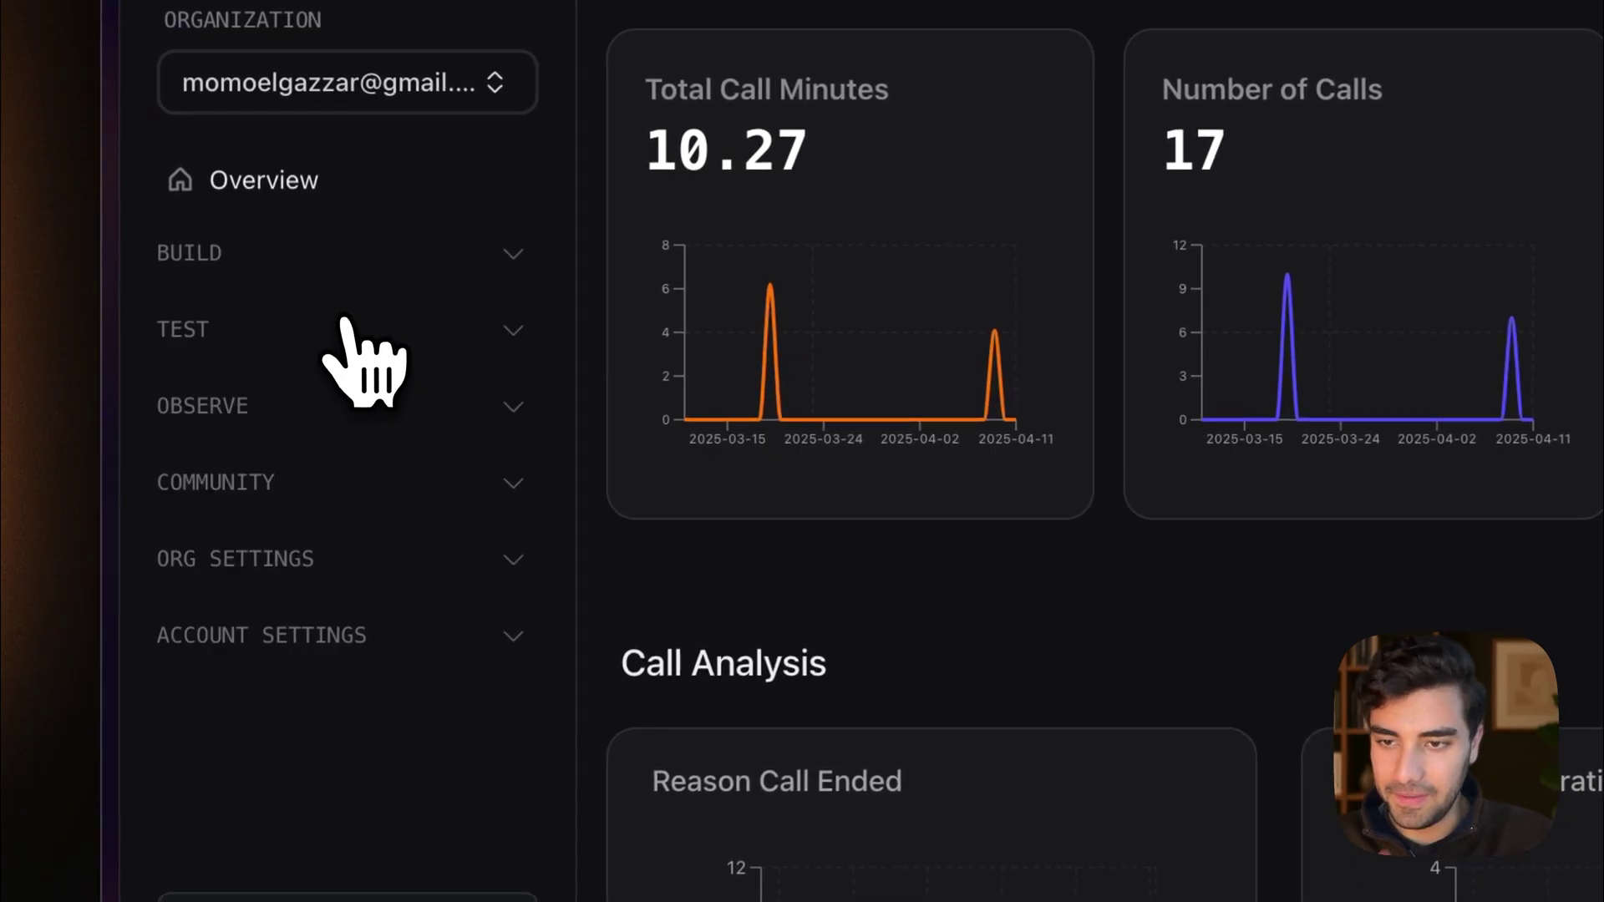
left_click(340, 463)
left_click(339, 459)
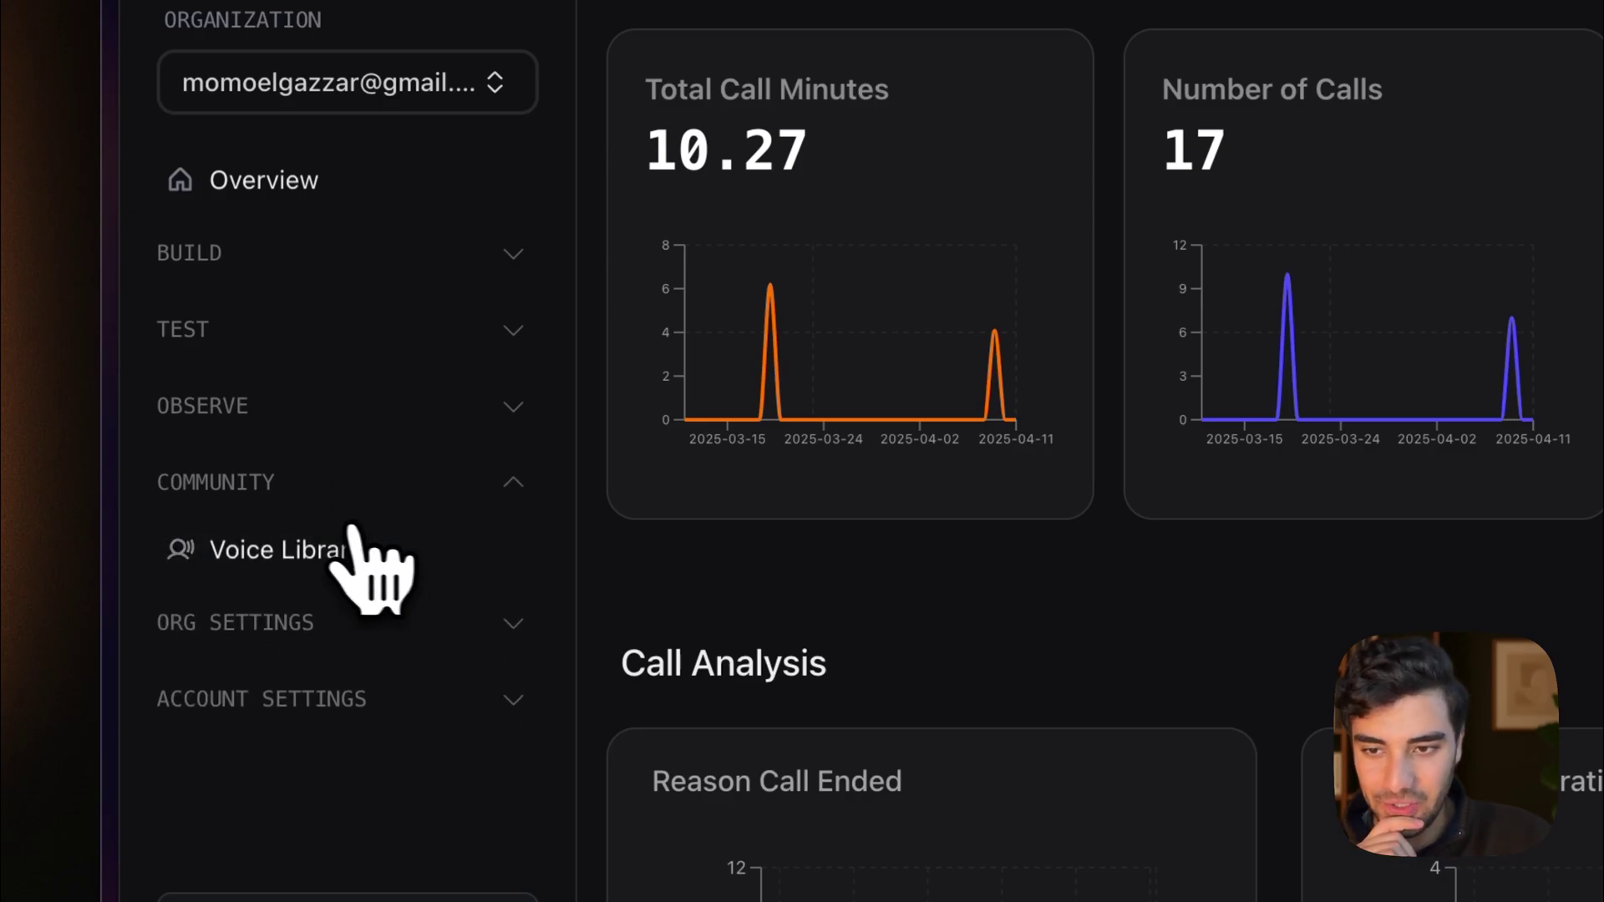
left_click(244, 569)
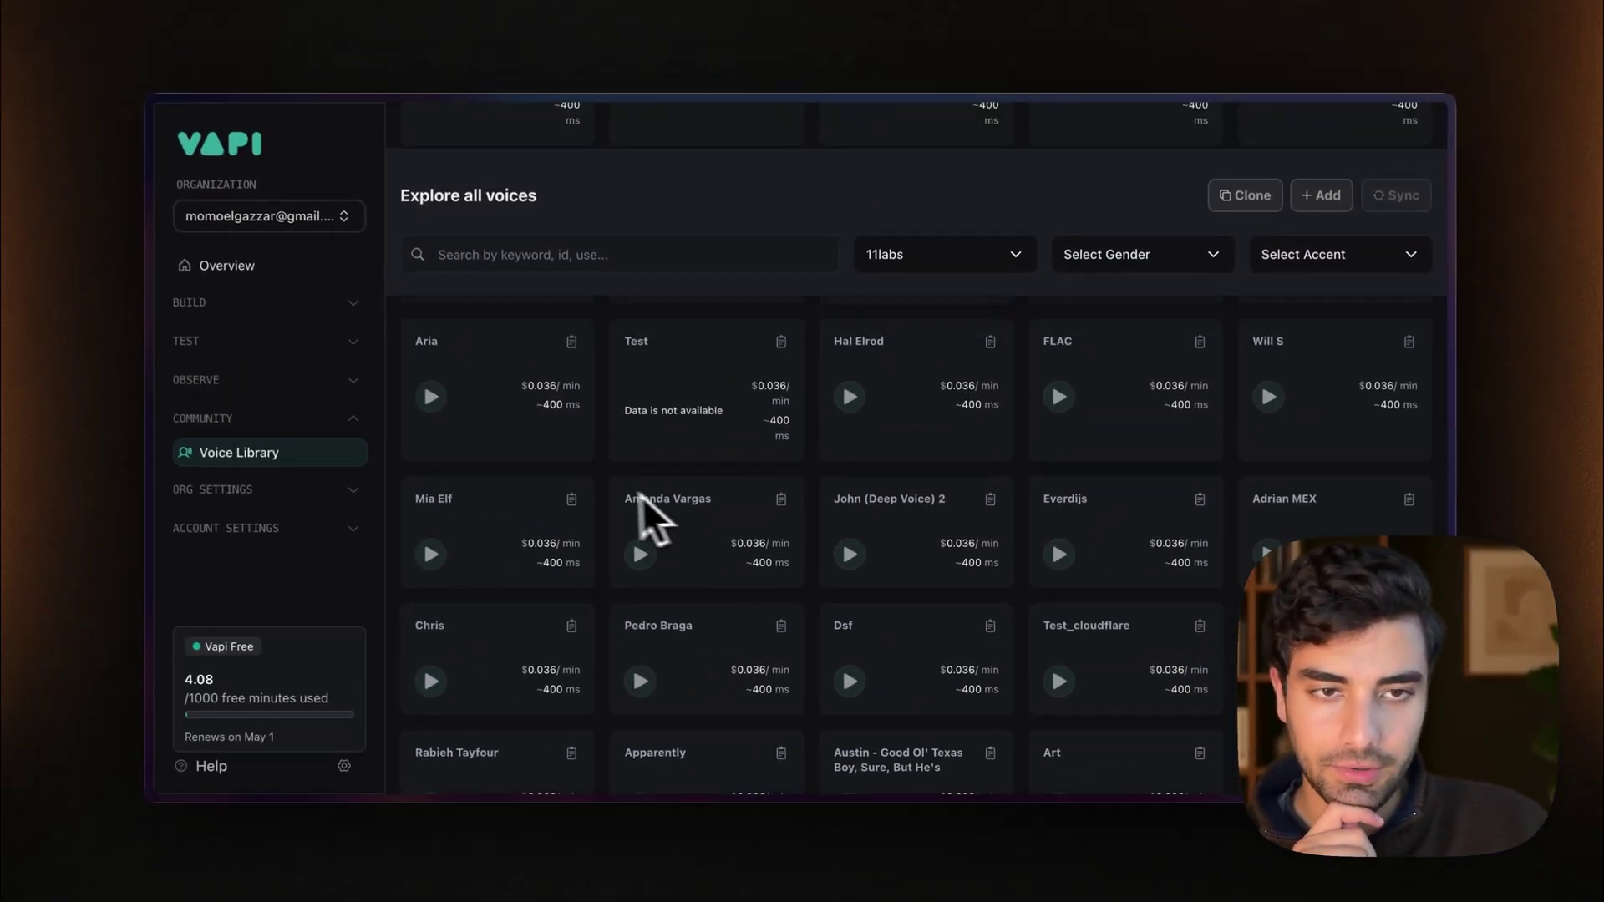
Step: Import 'Alexandra - Conversational and Real' from ElevenLabs into Vapi using its pasted voice ID
scroll(643, 501, "up", 10)
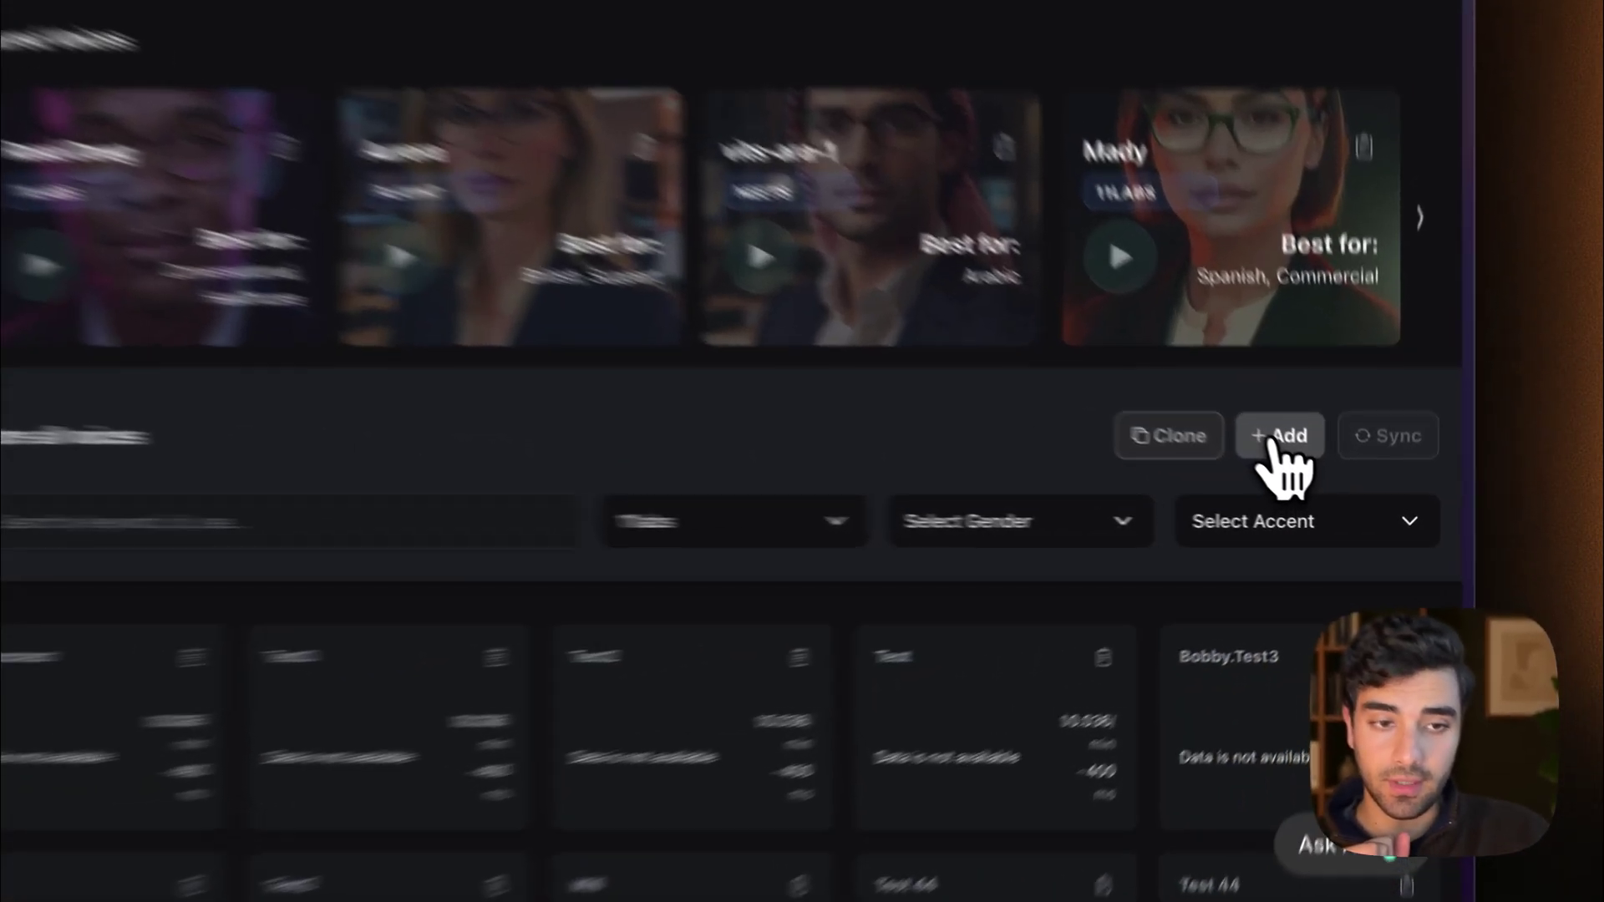
left_click(1316, 470)
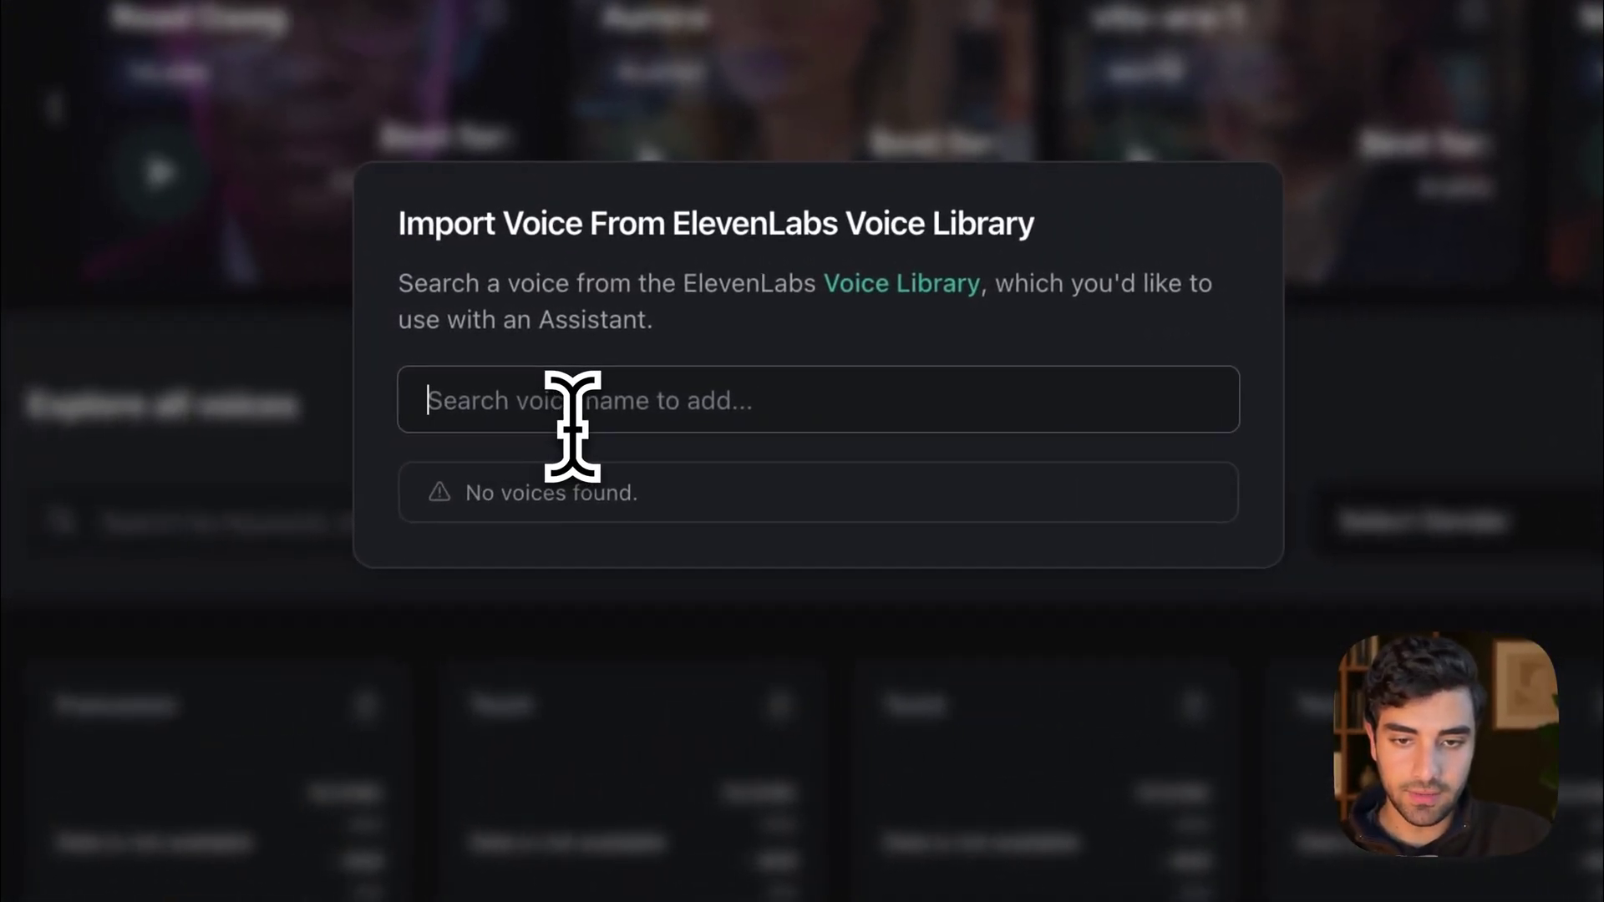
type("kdmDKE6EkgrWrrykO9Qt")
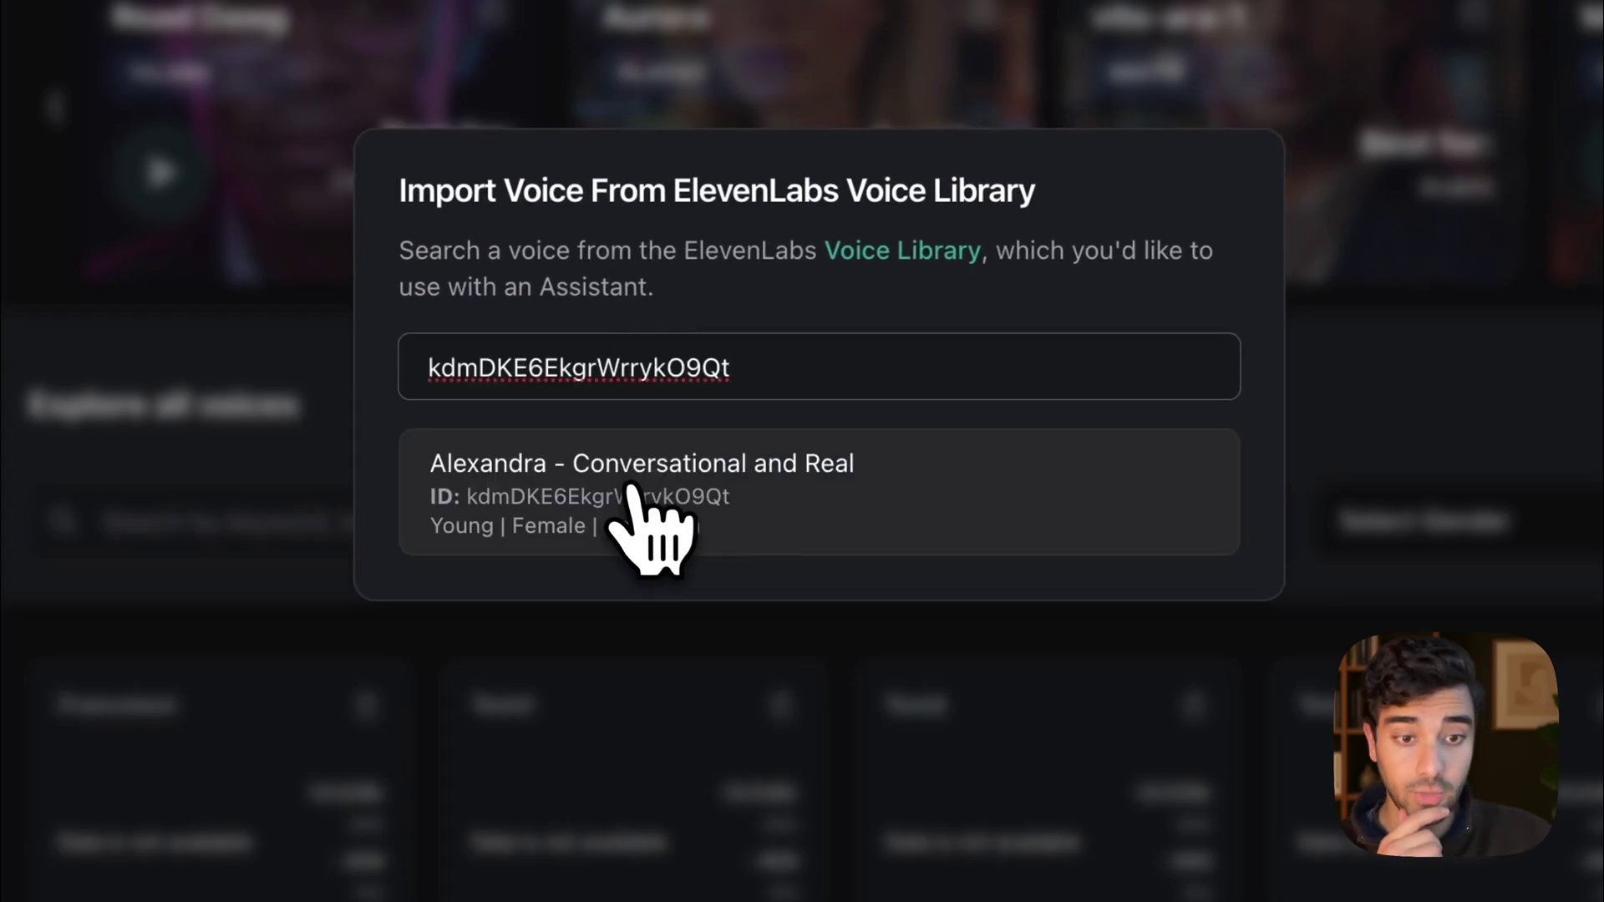
left_click(507, 498)
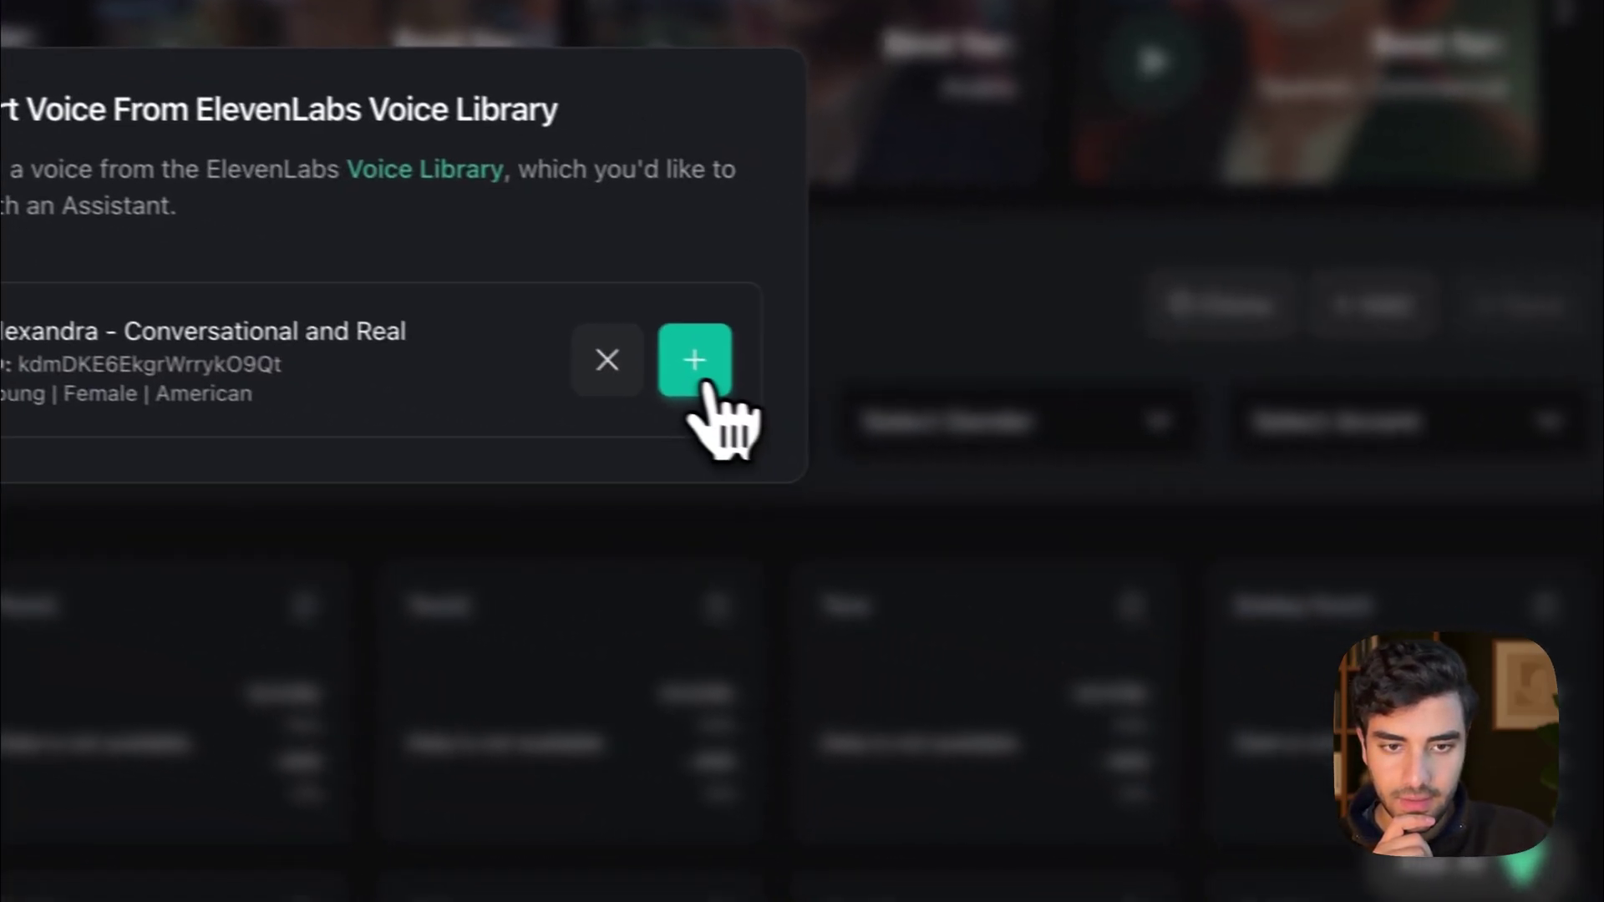
left_click(1170, 464)
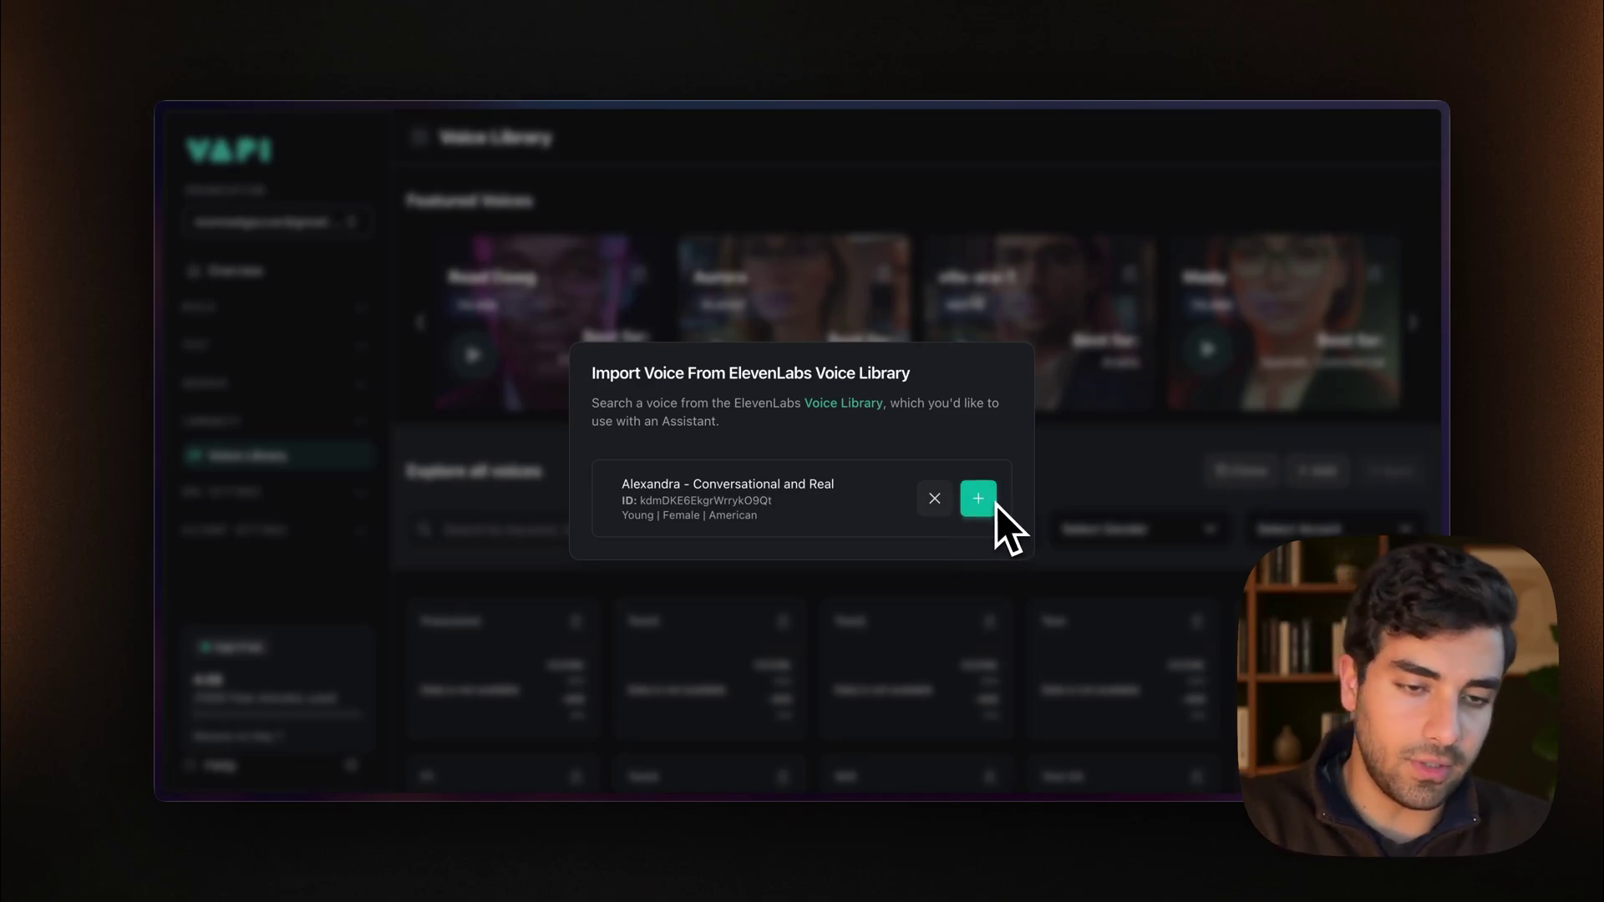
left_click(934, 499)
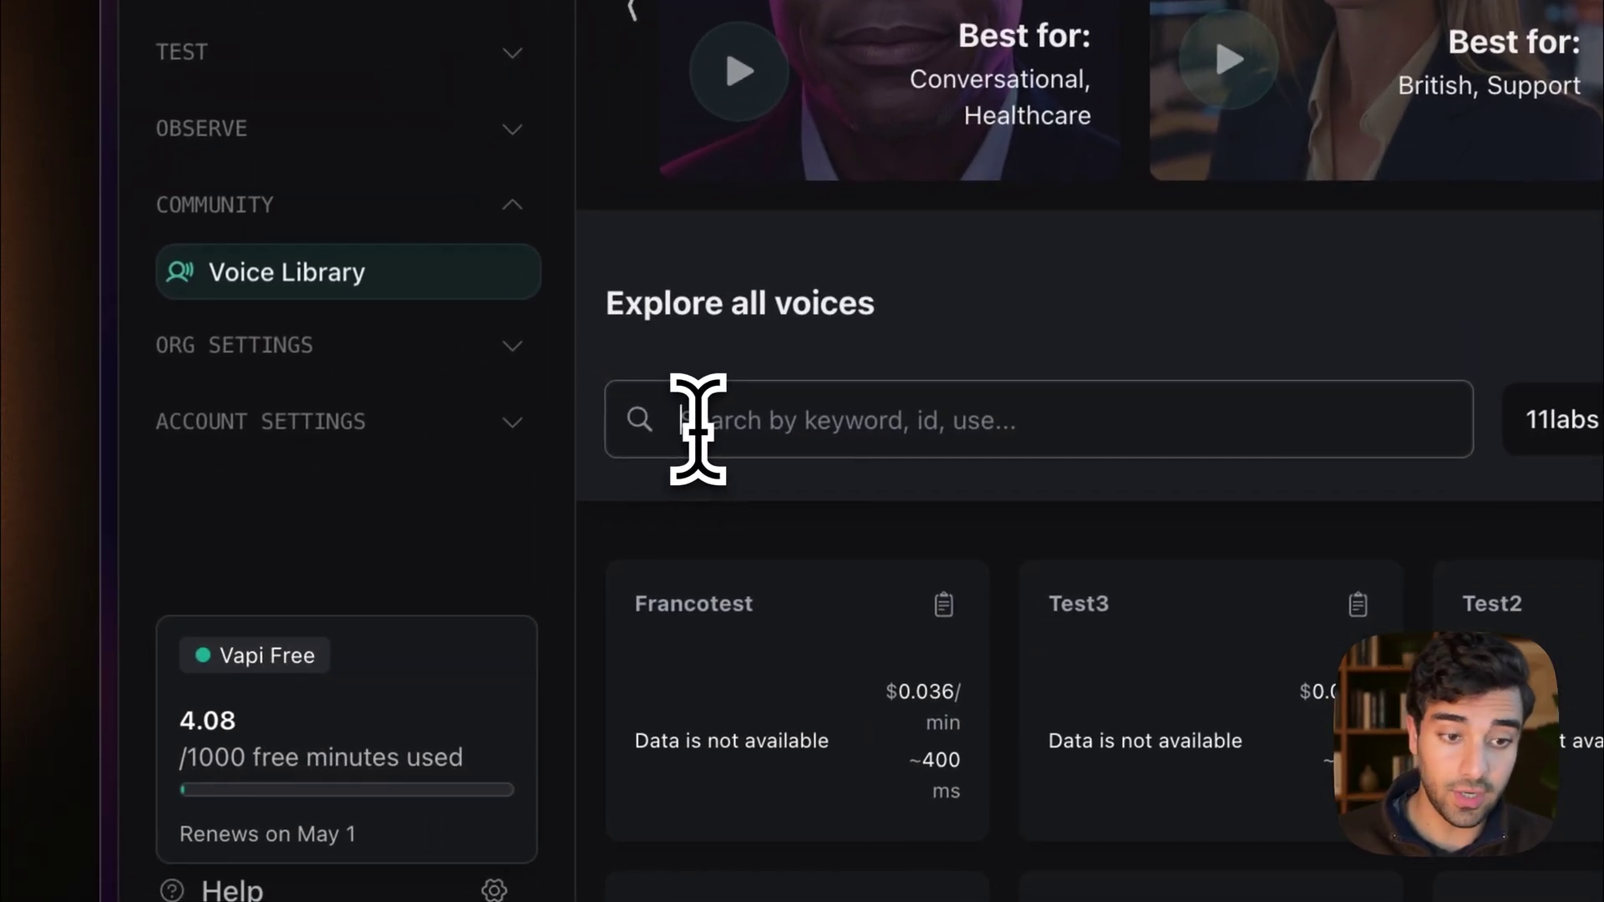
Step: Search the voice library for the Alexandra ID, then go to the Assistants list
type("kWmDKE6EkgrWrrykO9Qt")
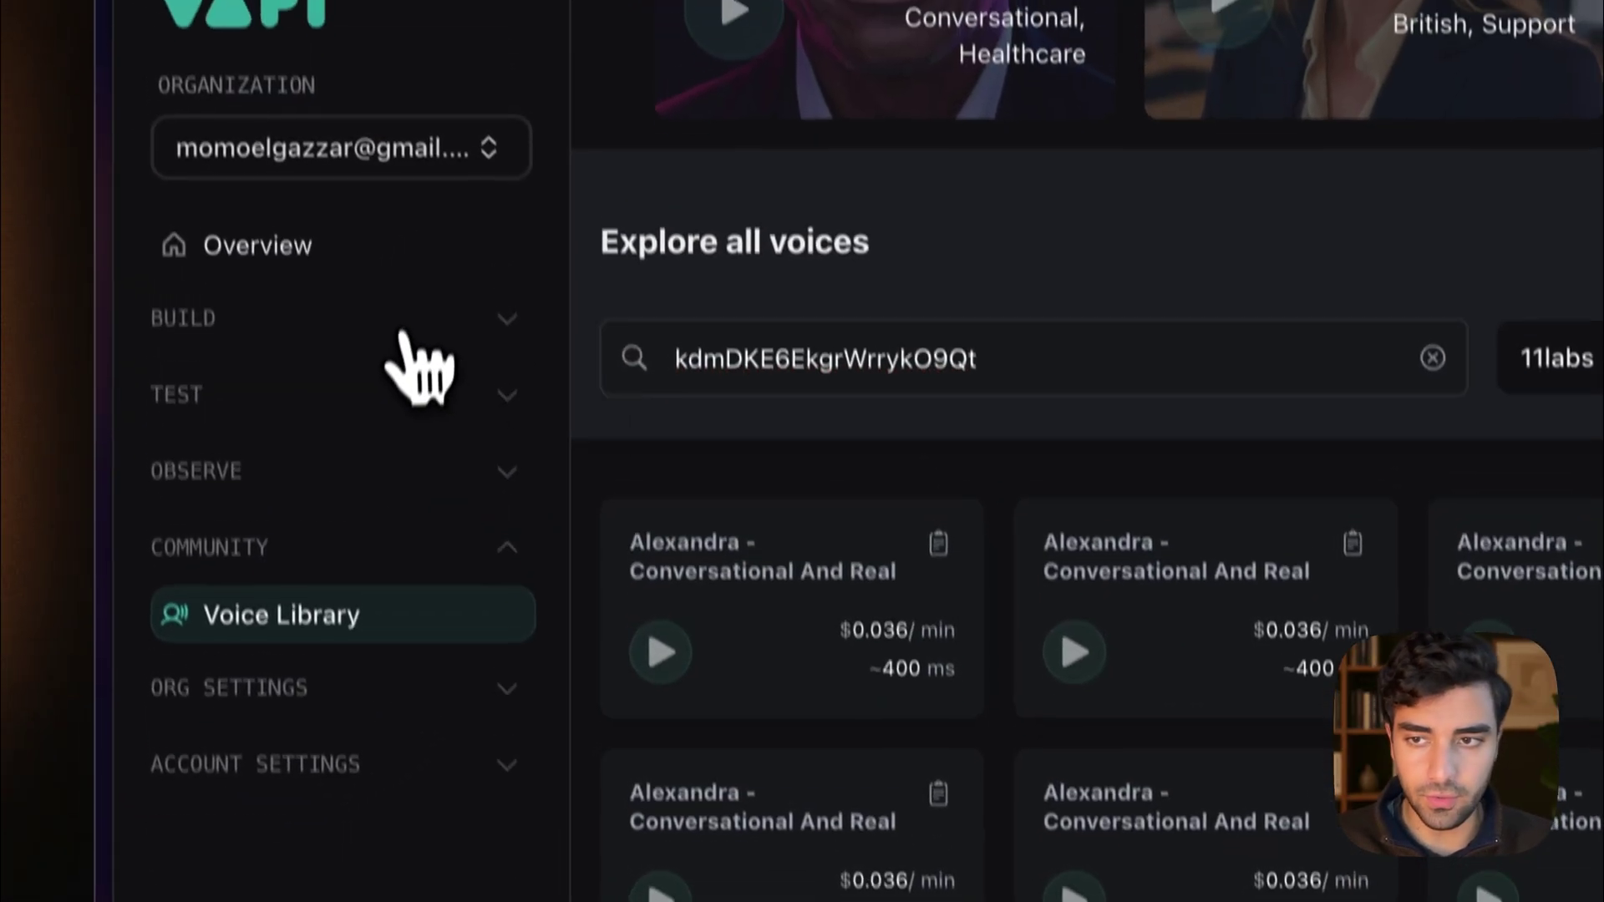
left_click(388, 224)
left_click(208, 296)
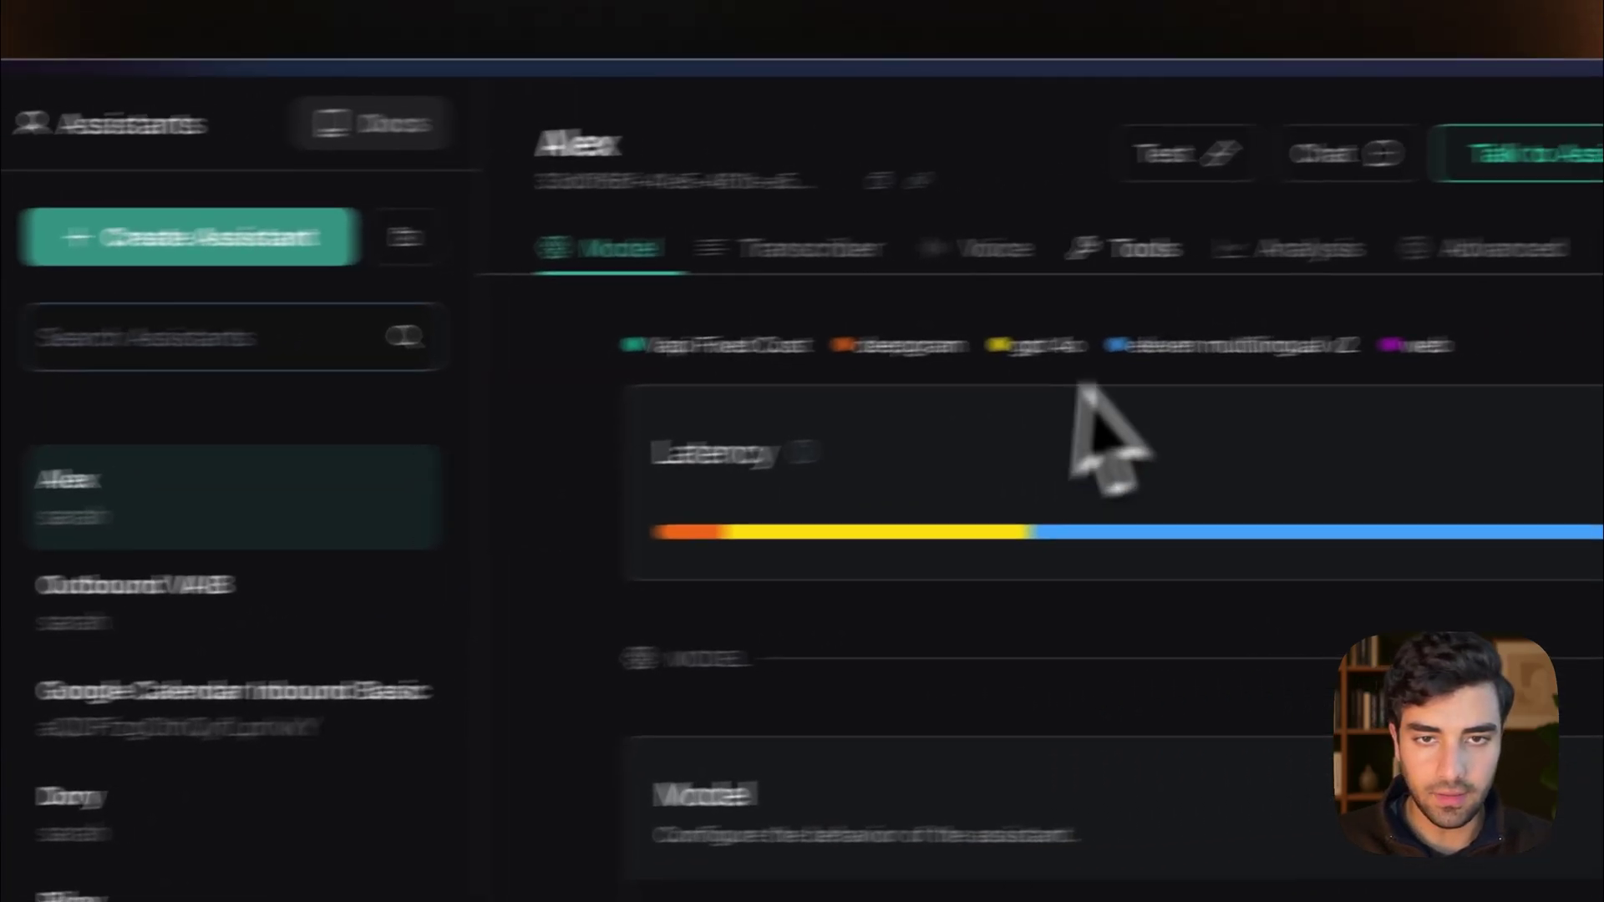
Step: In Alex's Voice settings, try the pasted Alexandra ID as a manual custom voice ID
left_click(1532, 154)
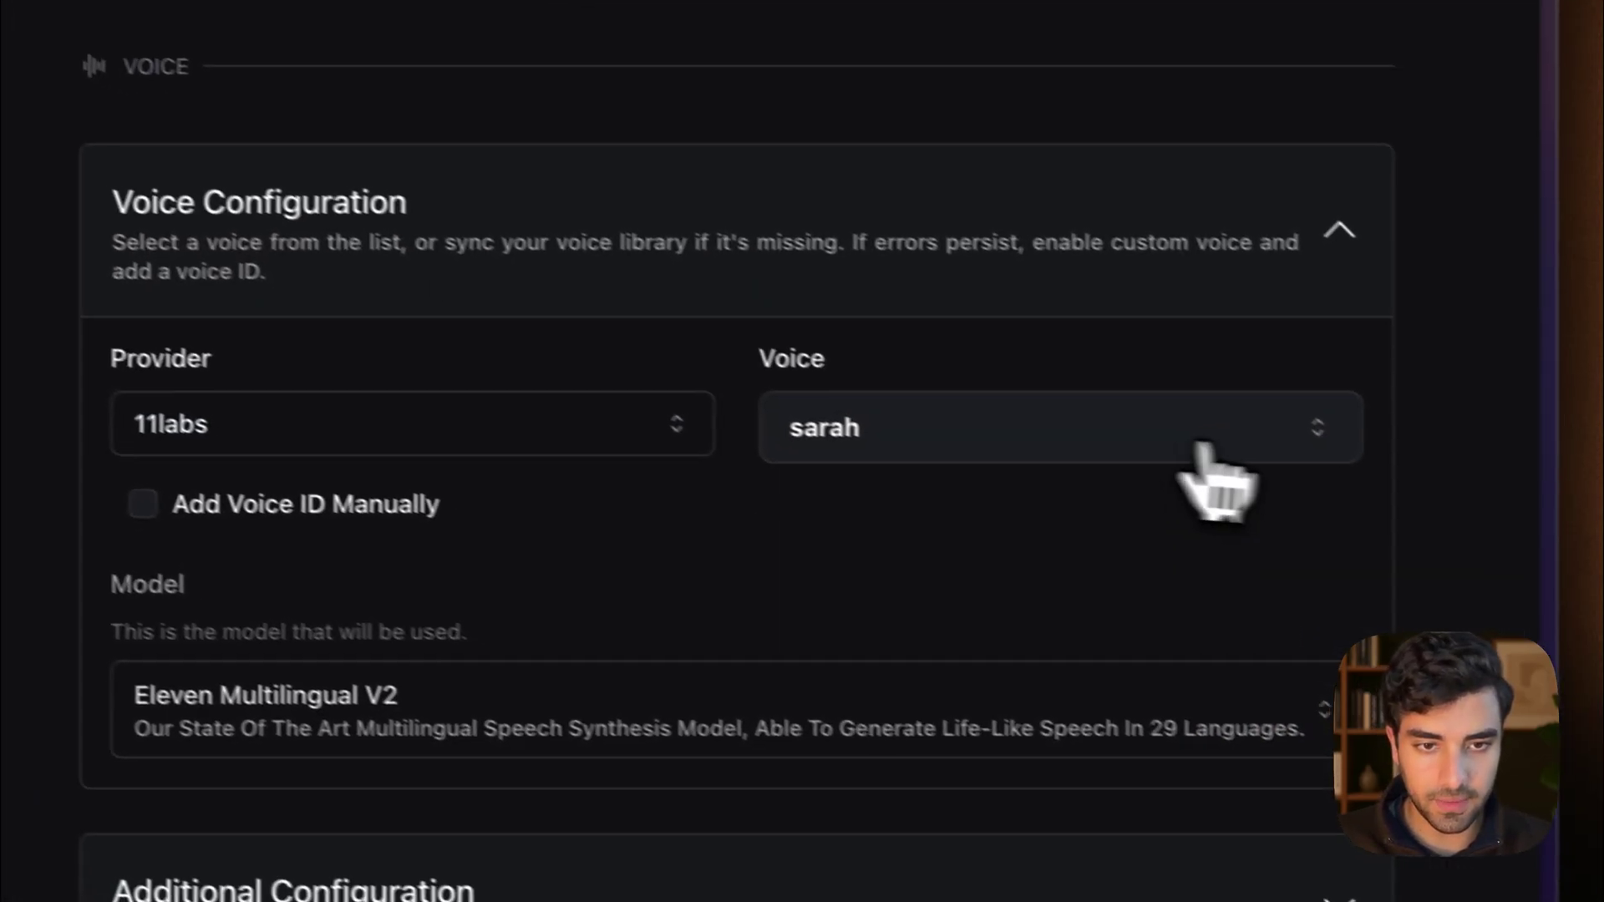
left_click(1202, 451)
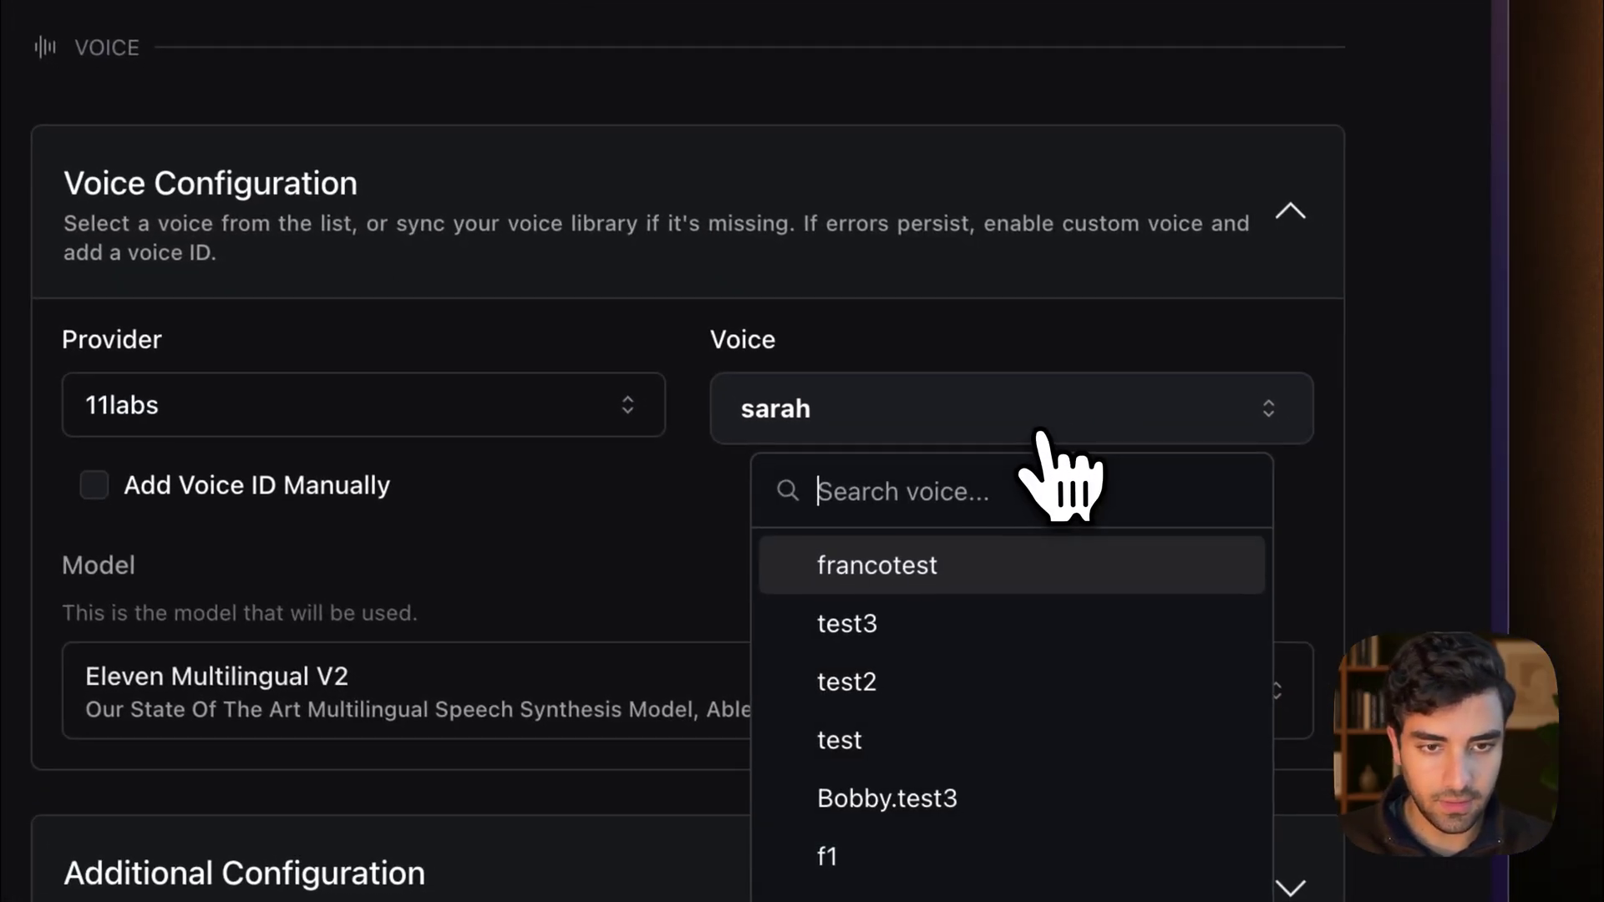
type("kdmDKE6EkgrWrrykO9Qt")
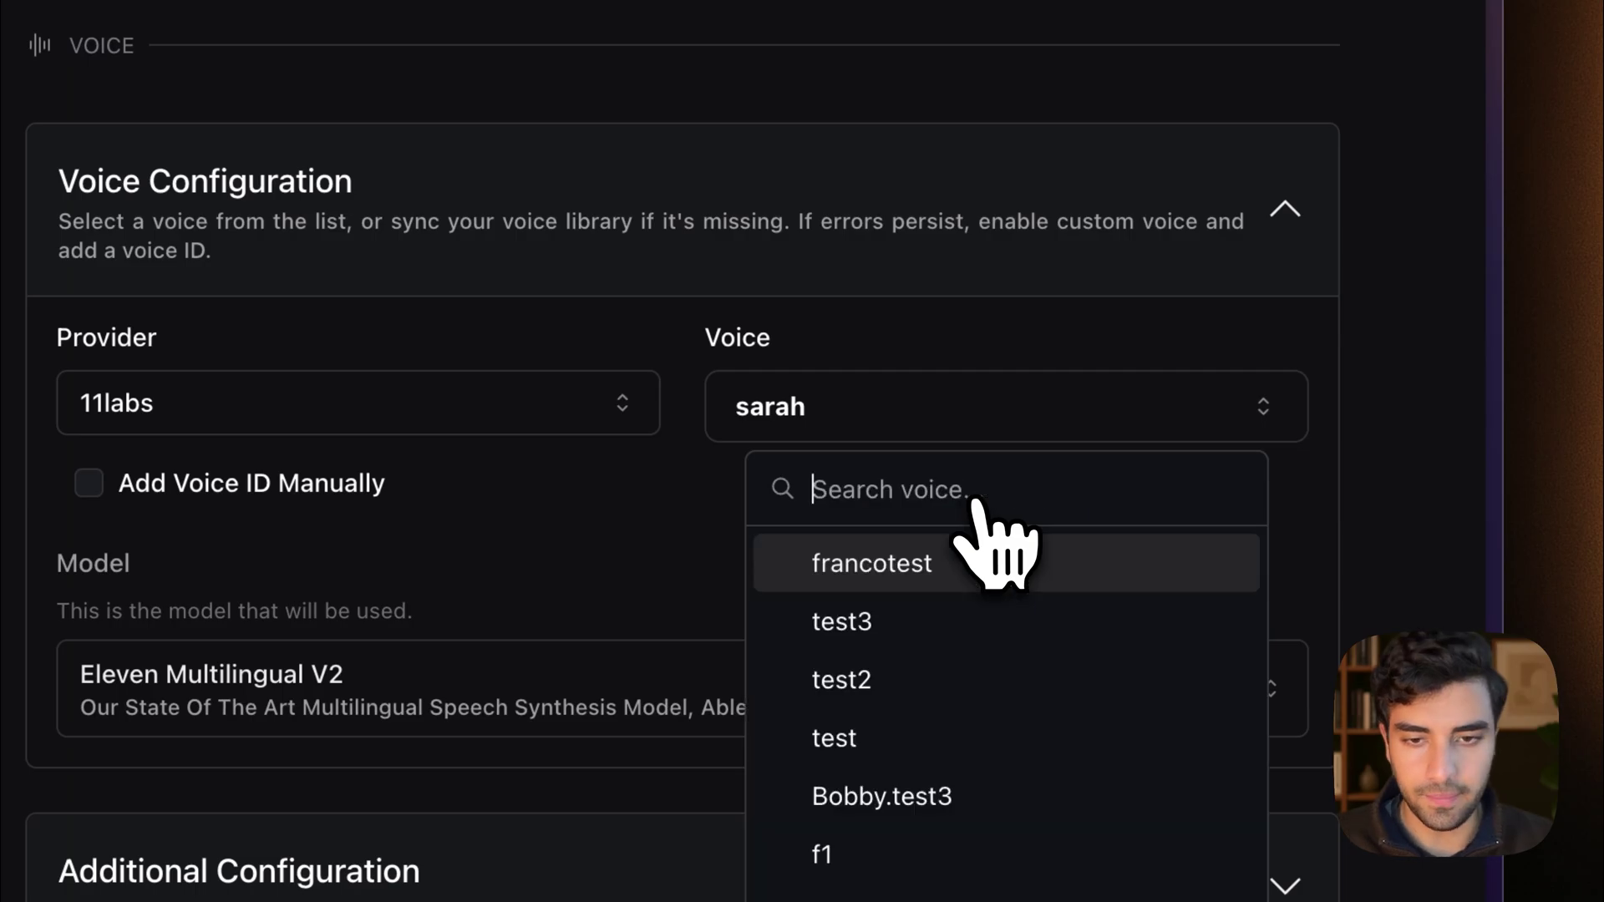
left_click(90, 484)
left_click(1043, 424)
type("kdmDKE6EkgrWrrykO9Qt")
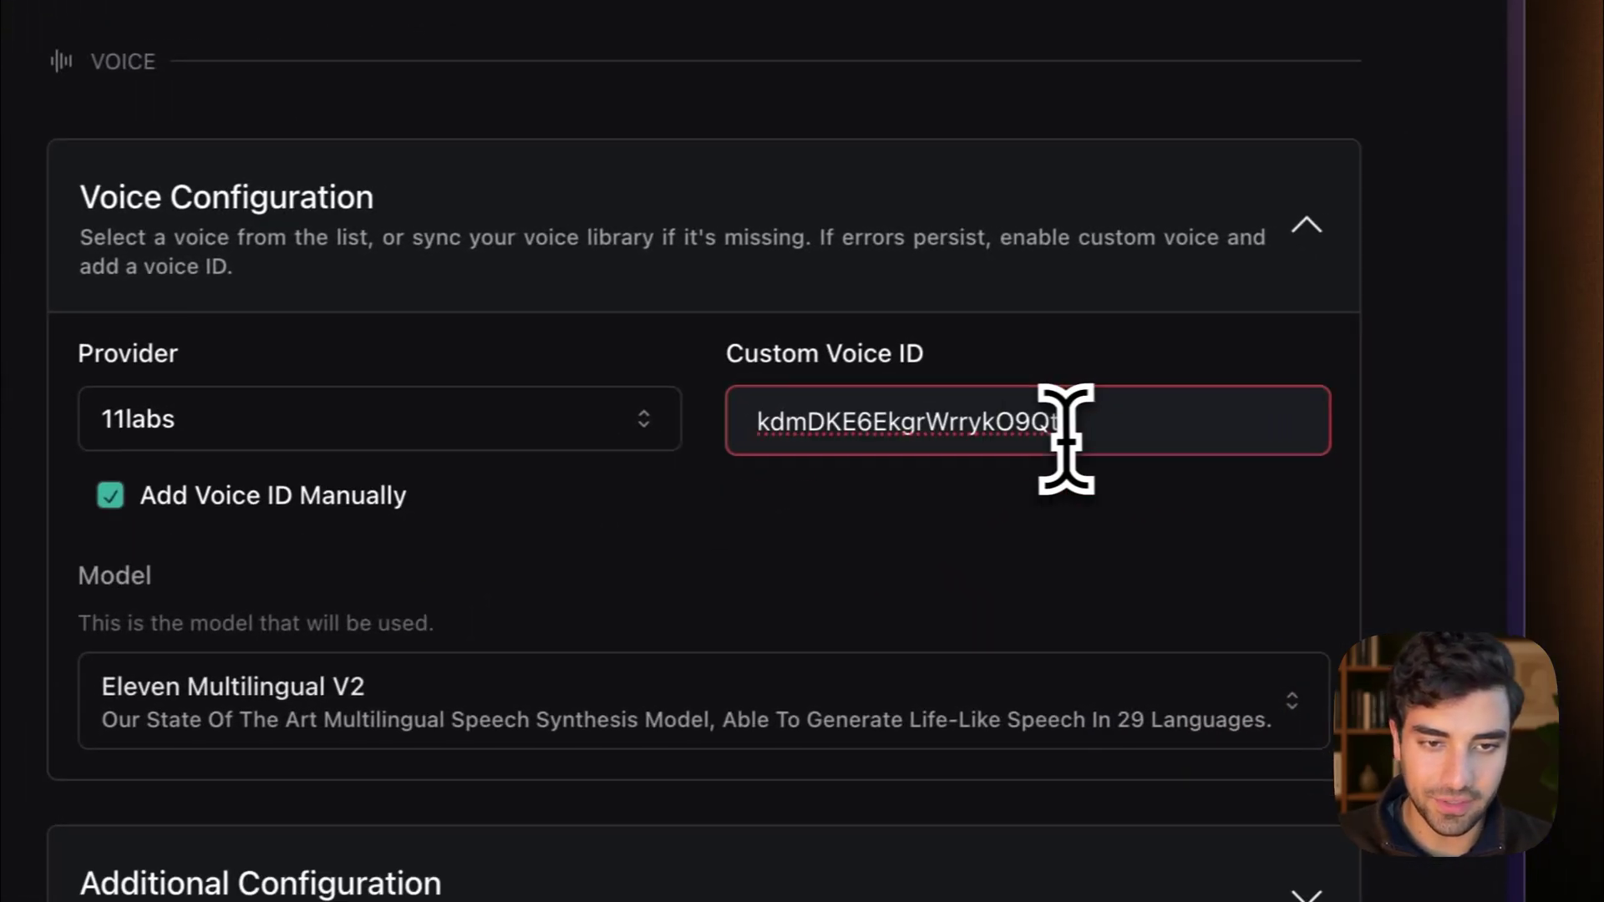
left_click(1040, 455)
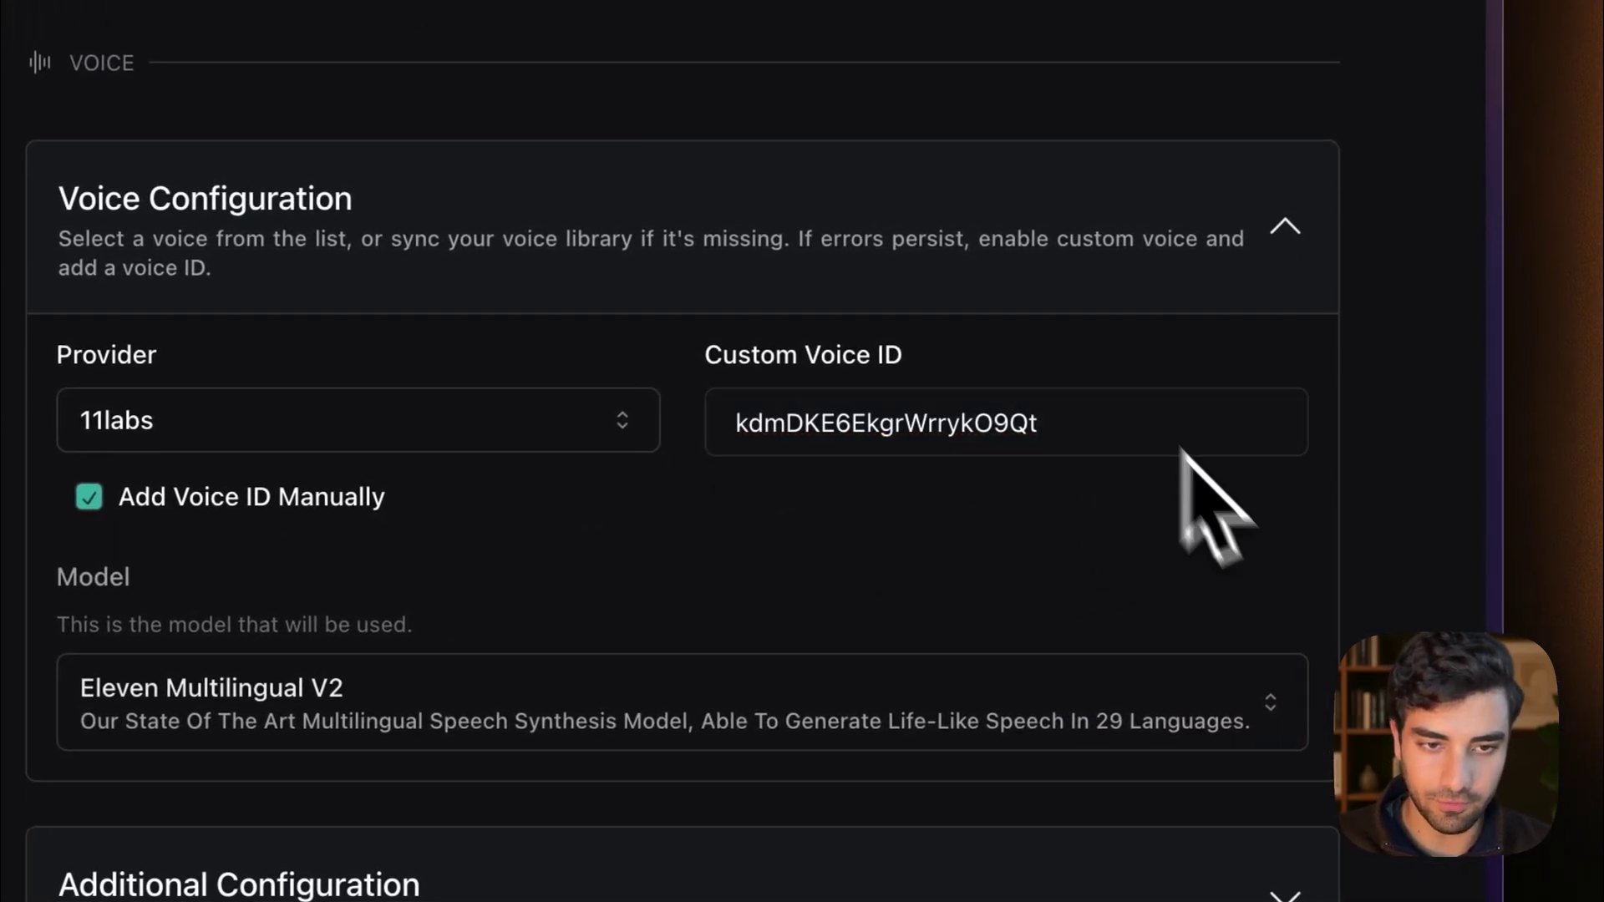
Step: Search Alex's voice list for 'alex' and the full Alexandra voice name, finding no match
left_click(576, 457)
left_click(1086, 414)
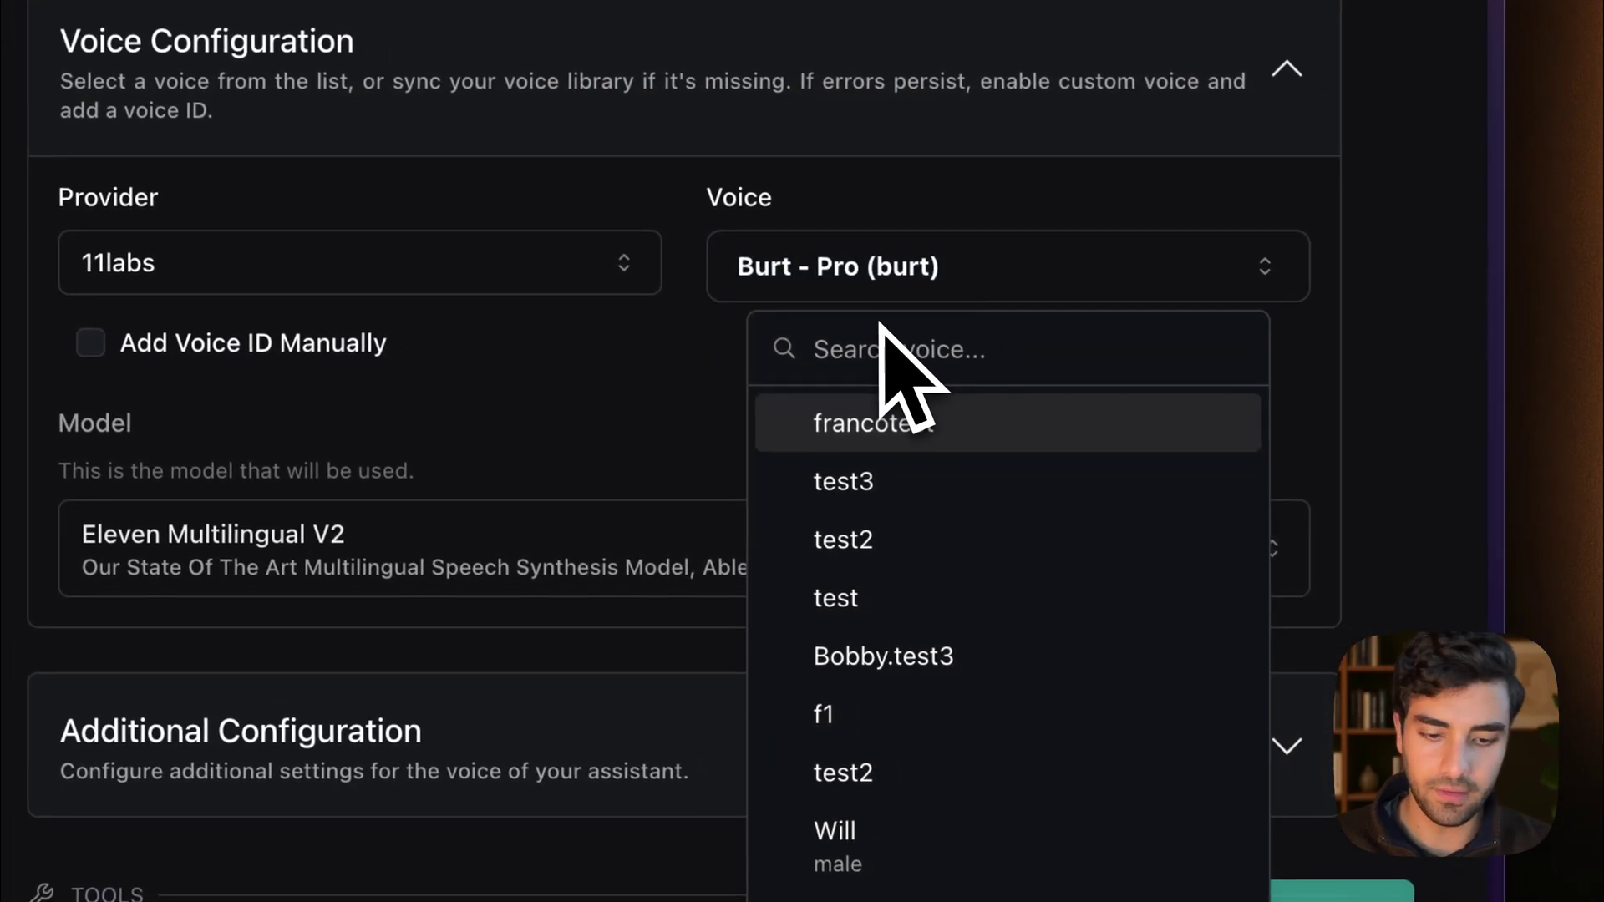
type("alex")
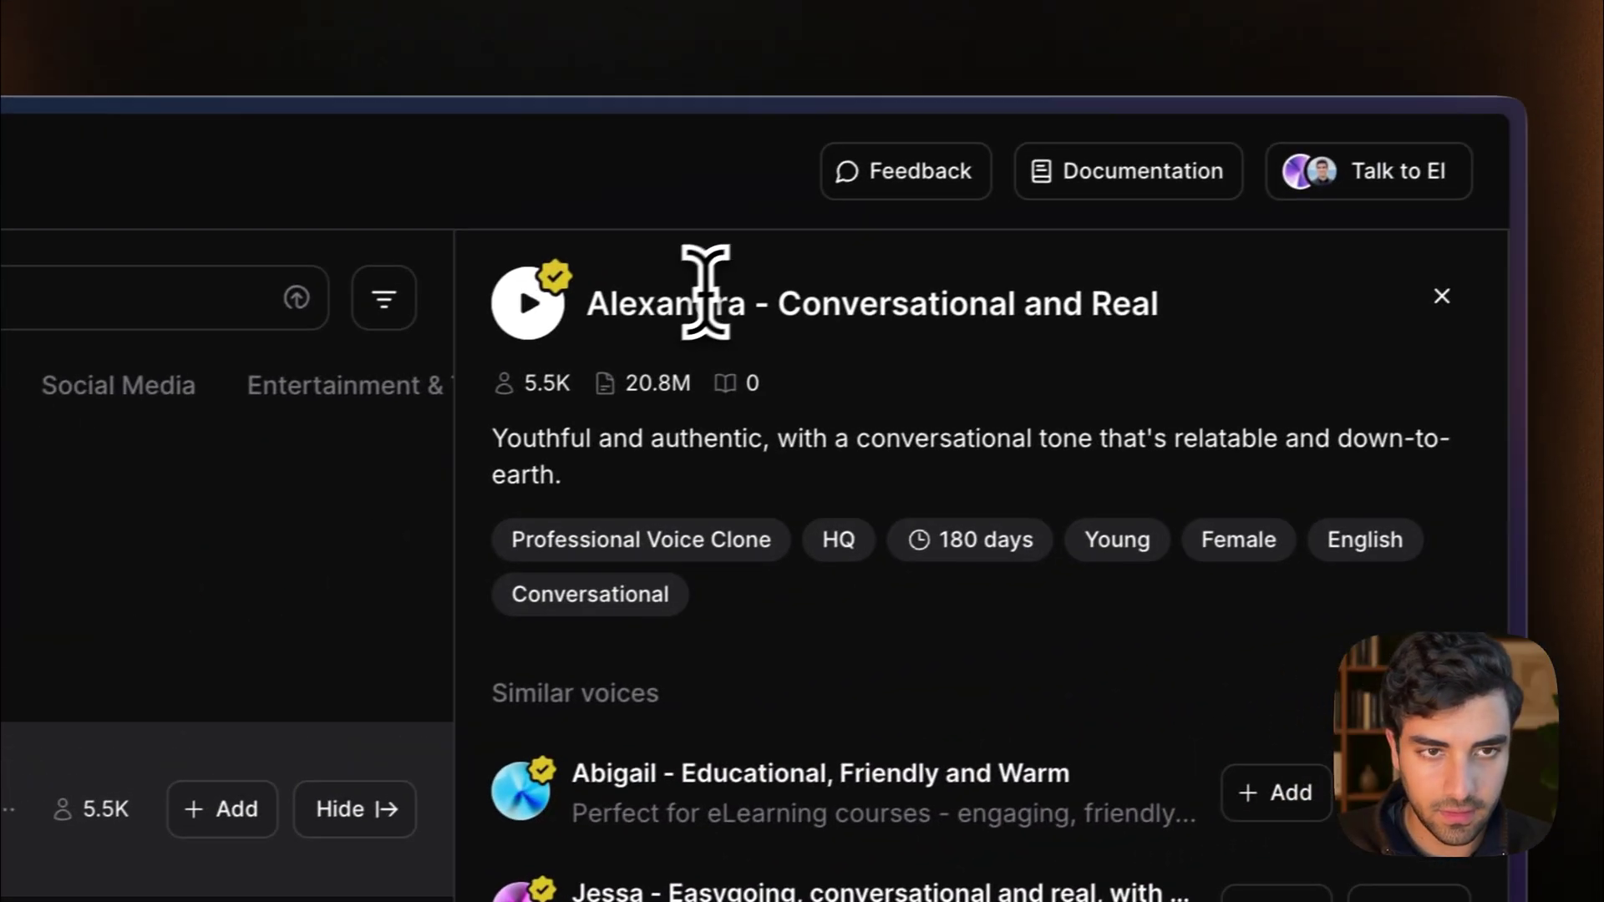
triple_click(705, 292)
type("Alexandra - Conversational and Real")
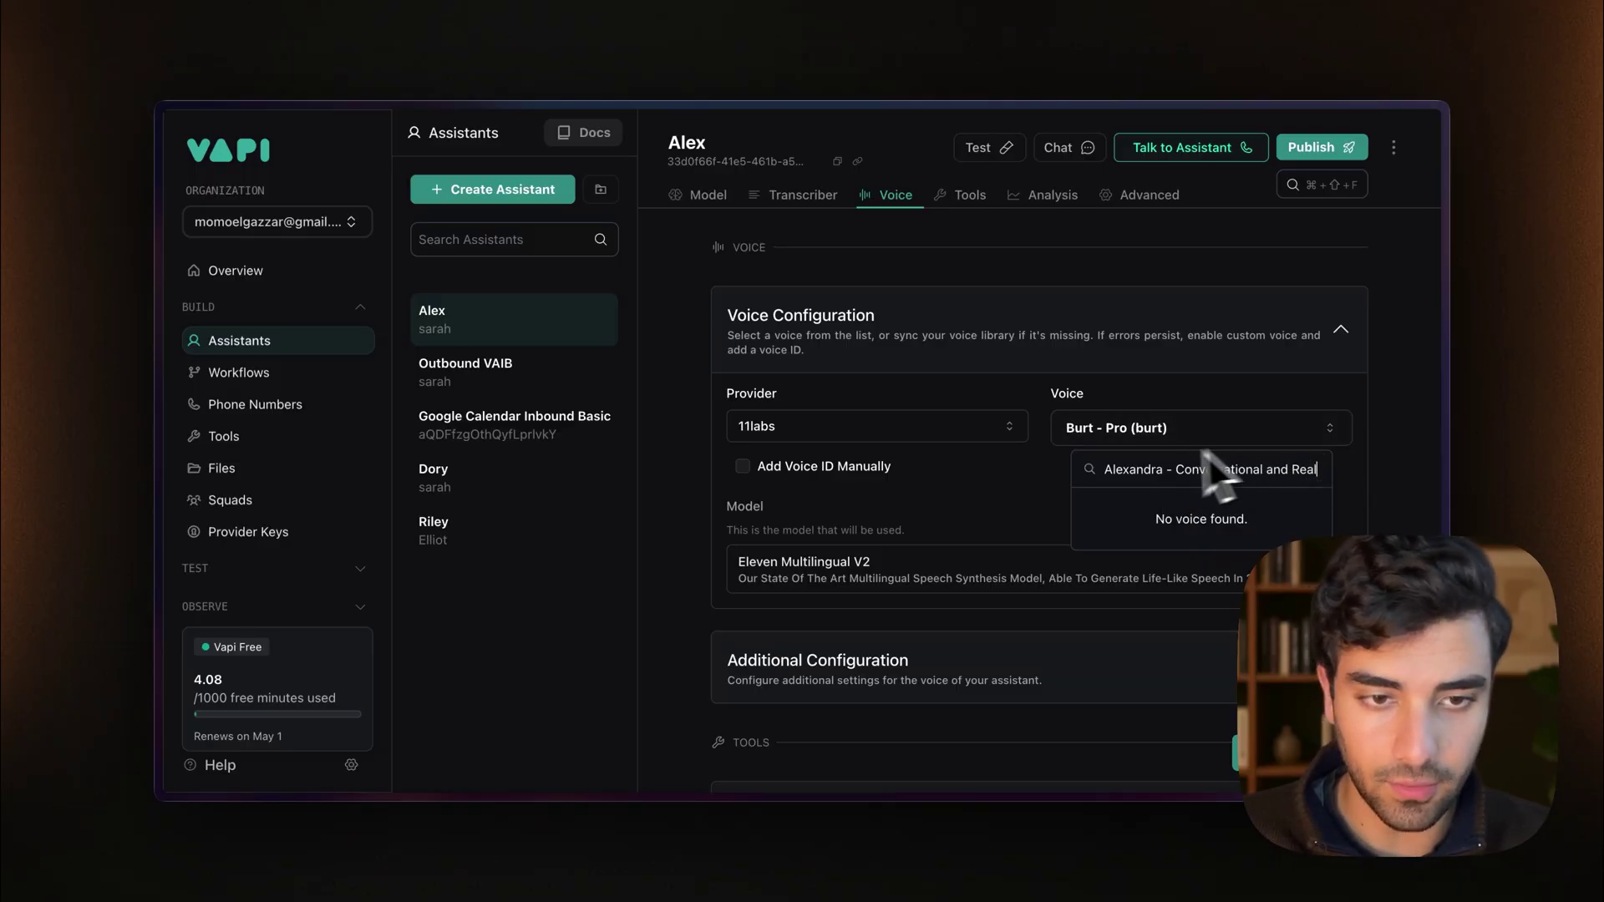
Step: Publish Alex with custom 11labs voice ID kdmDKE6EkgrWrrykO9Qt
left_click(201, 282)
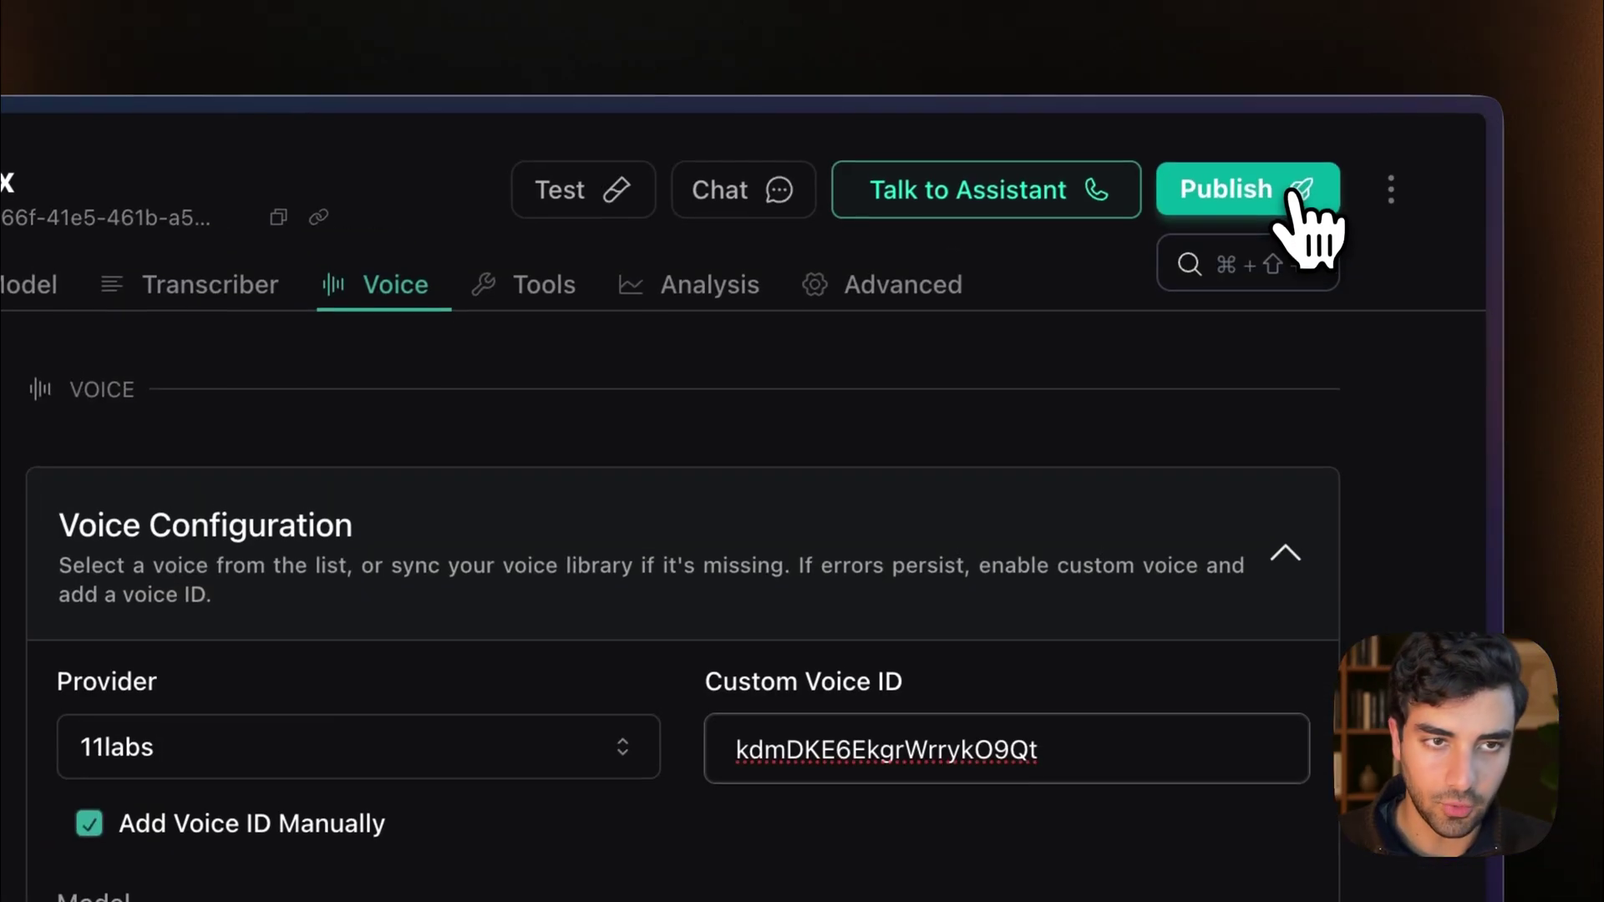
left_click(1278, 191)
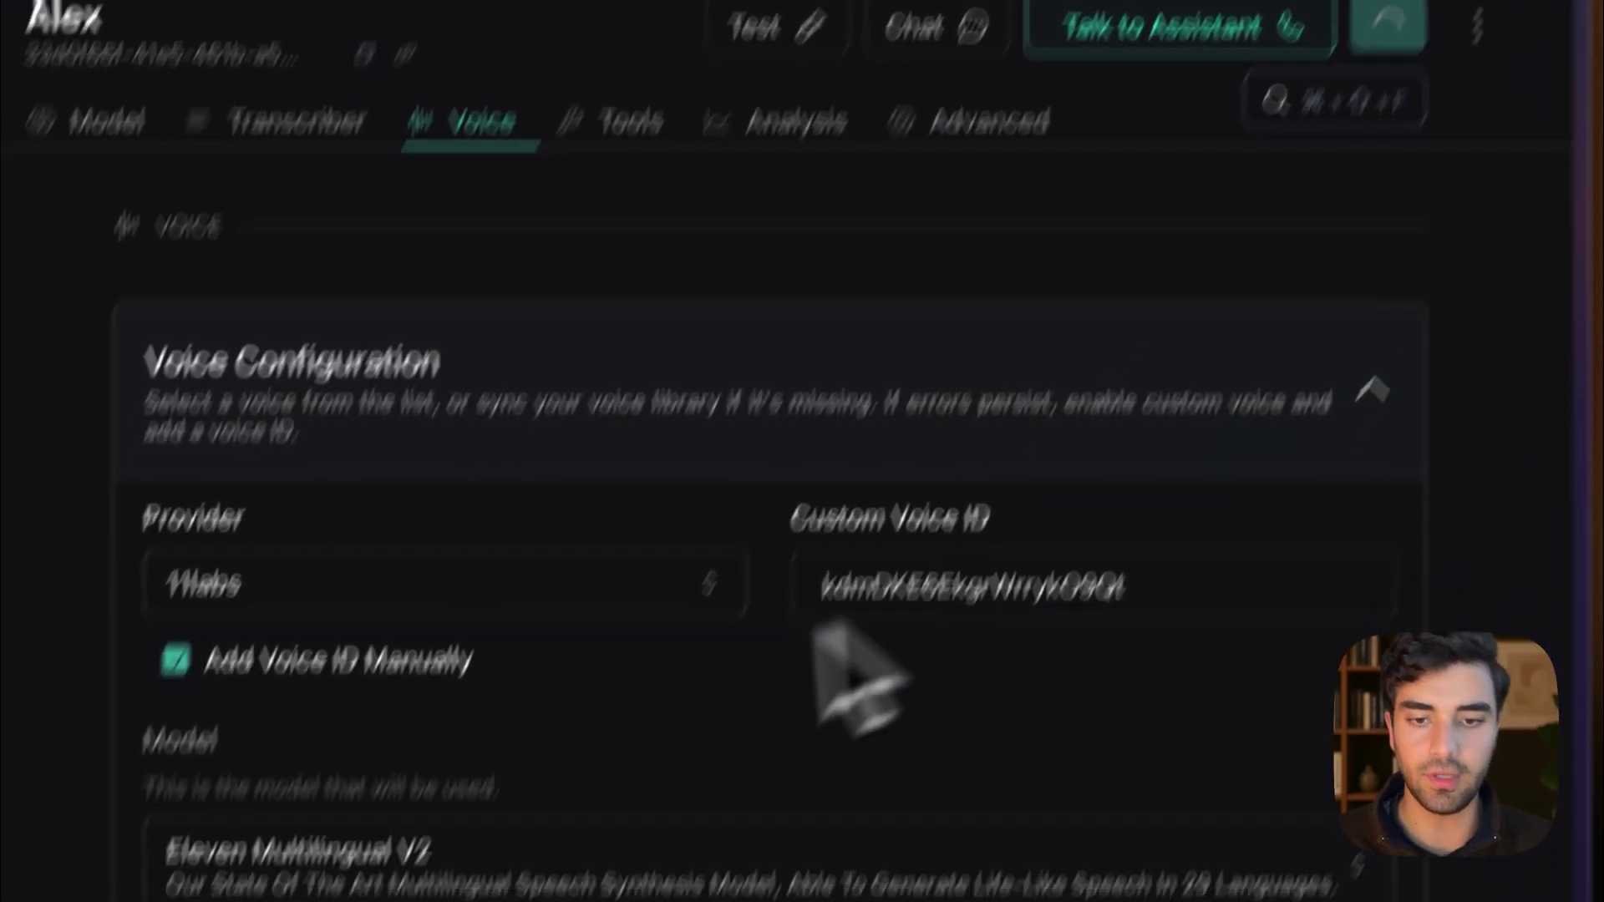